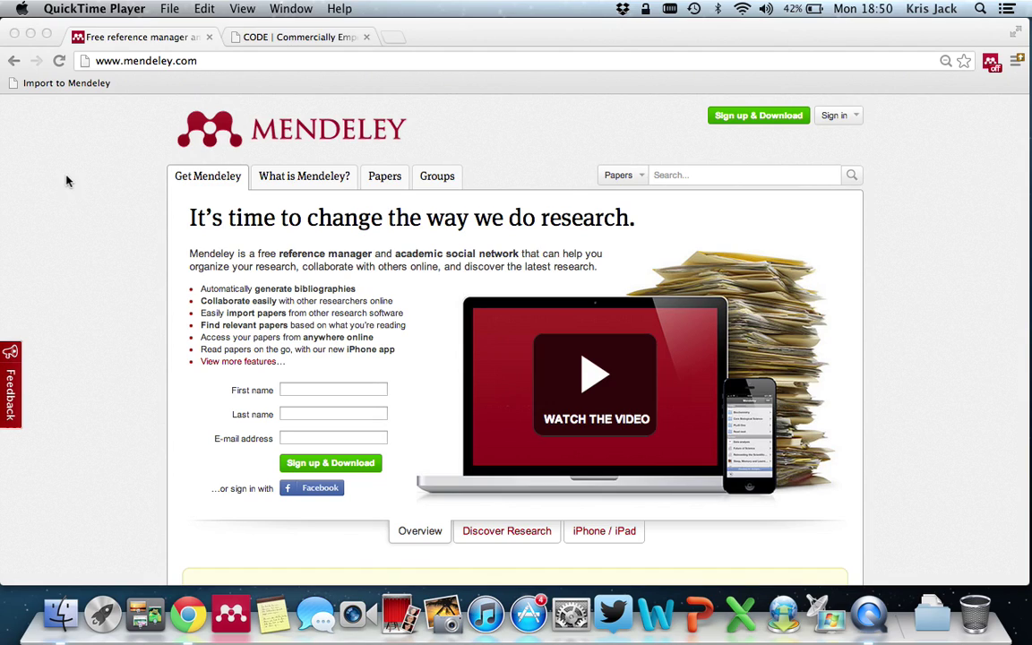
- Open the Results page of the CODE research project website
click(302, 37)
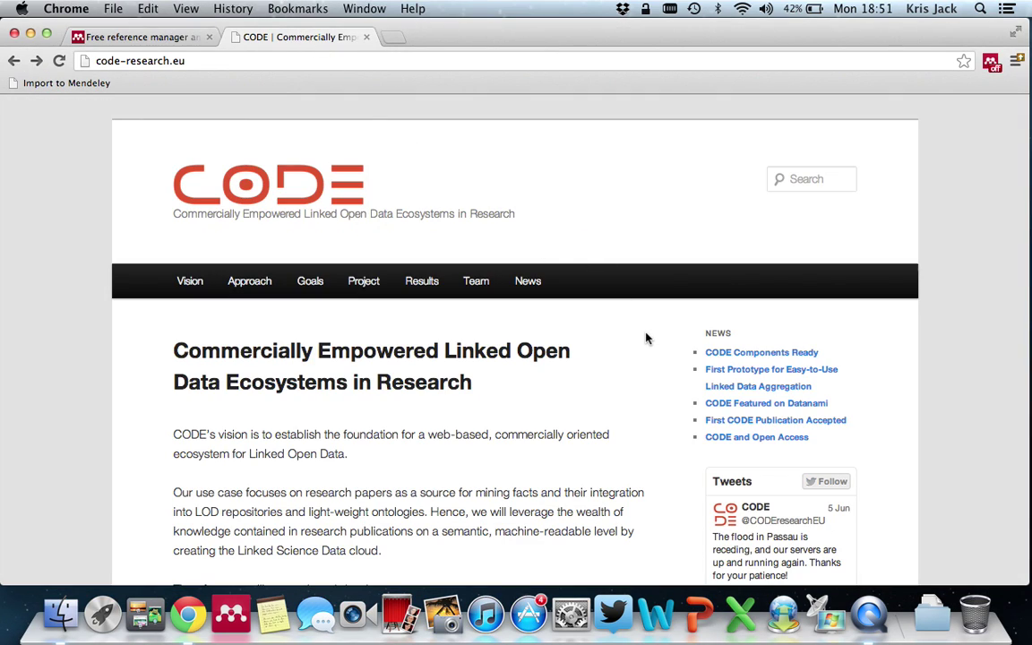
click(268, 67)
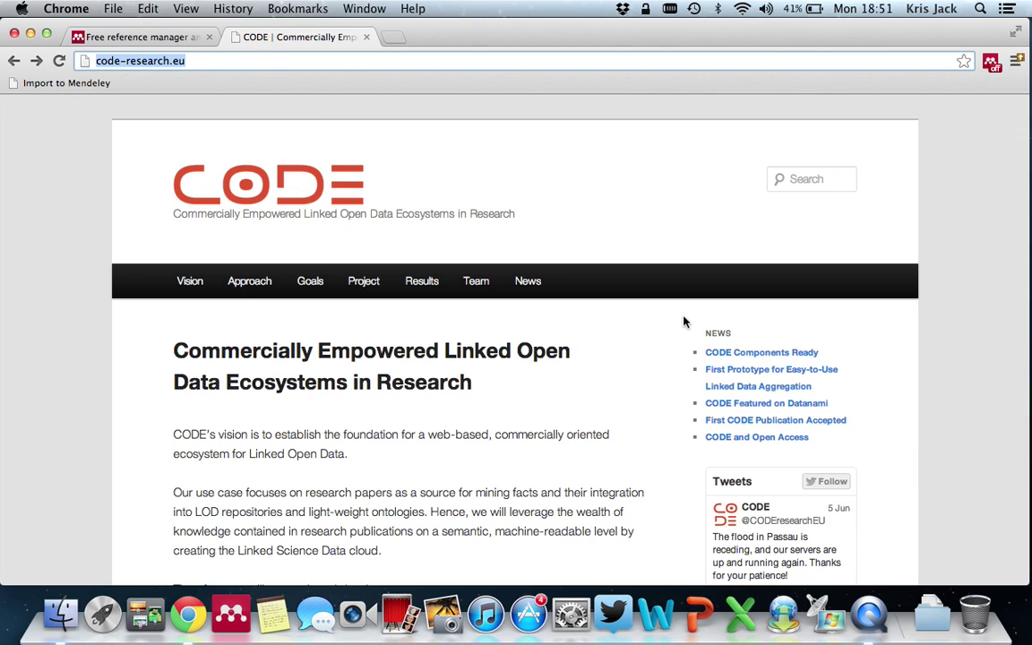
click(588, 328)
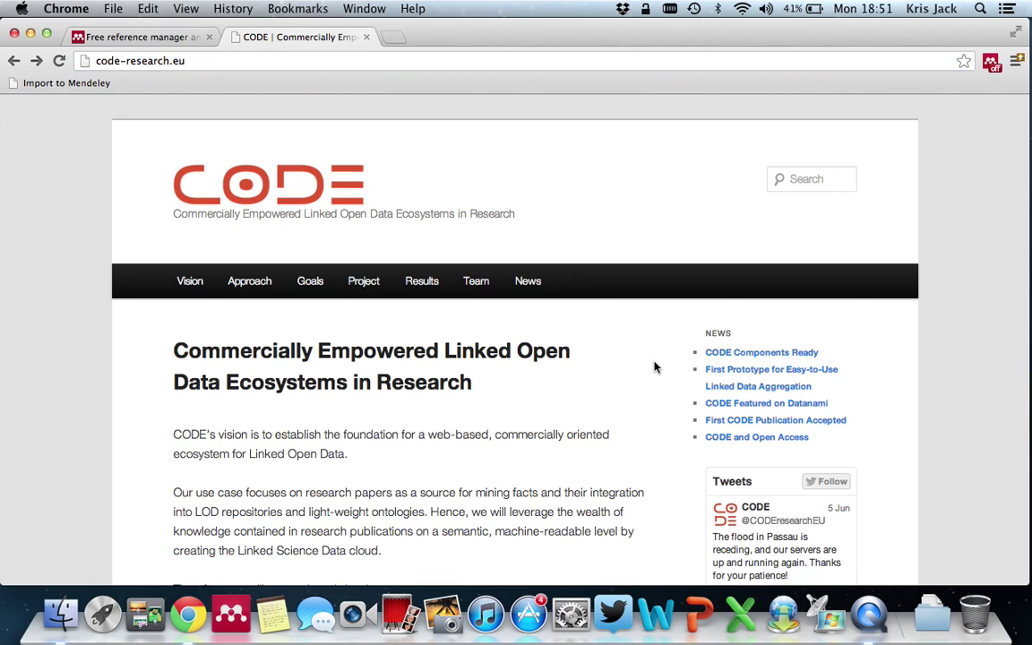
click(443, 293)
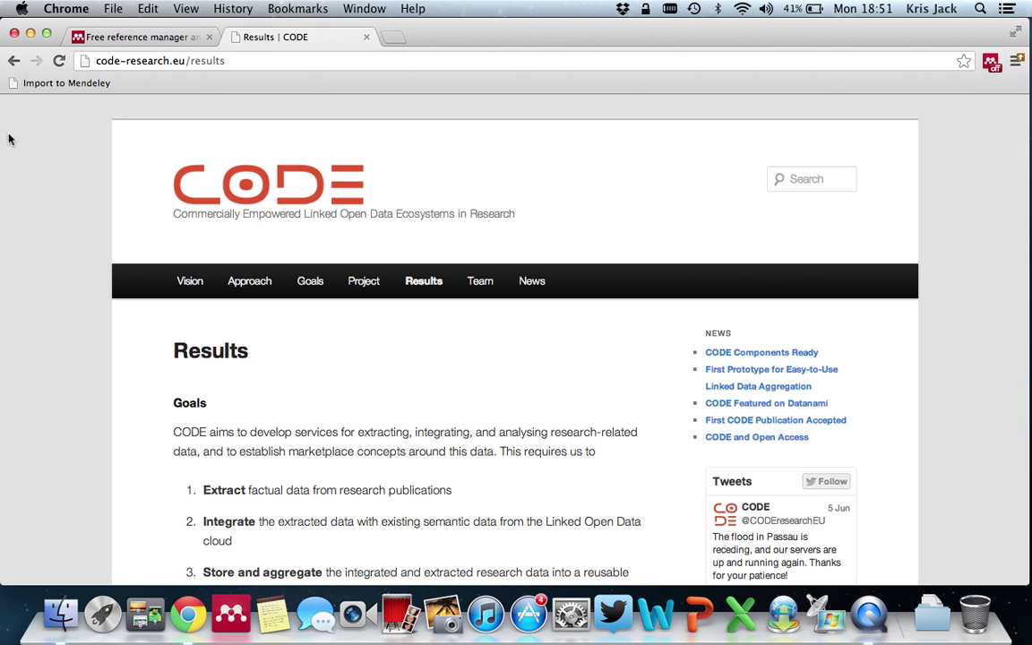
- Launch Mendeley Desktop with the live account and open the paper "Paraphrase Recognition Using Machine Learning to Combine Similarity Measures"
click(31, 33)
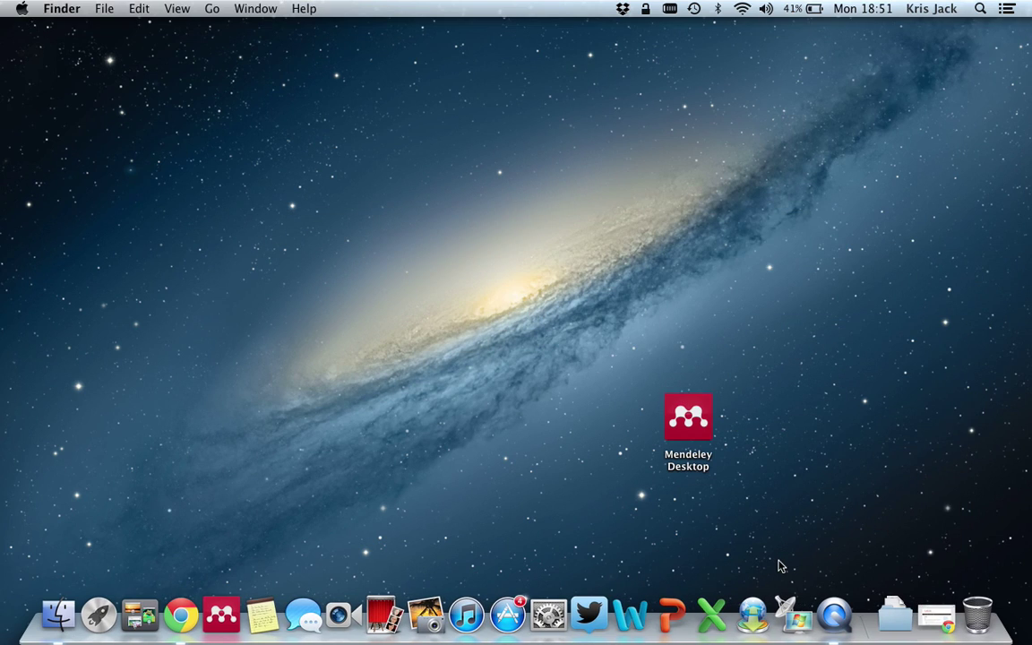
double_click(688, 417)
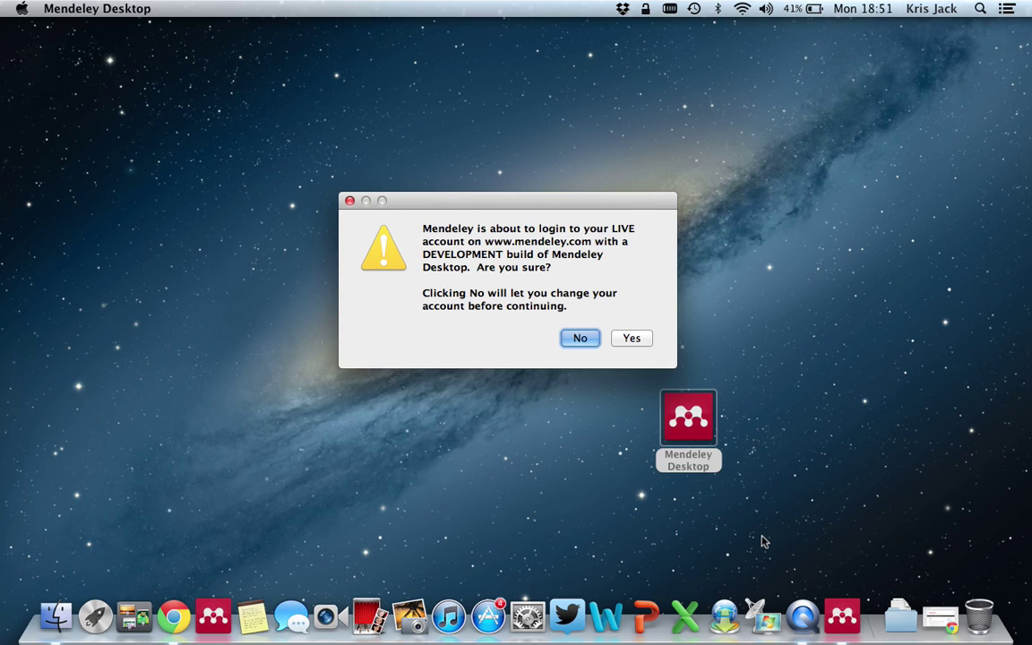
click(631, 341)
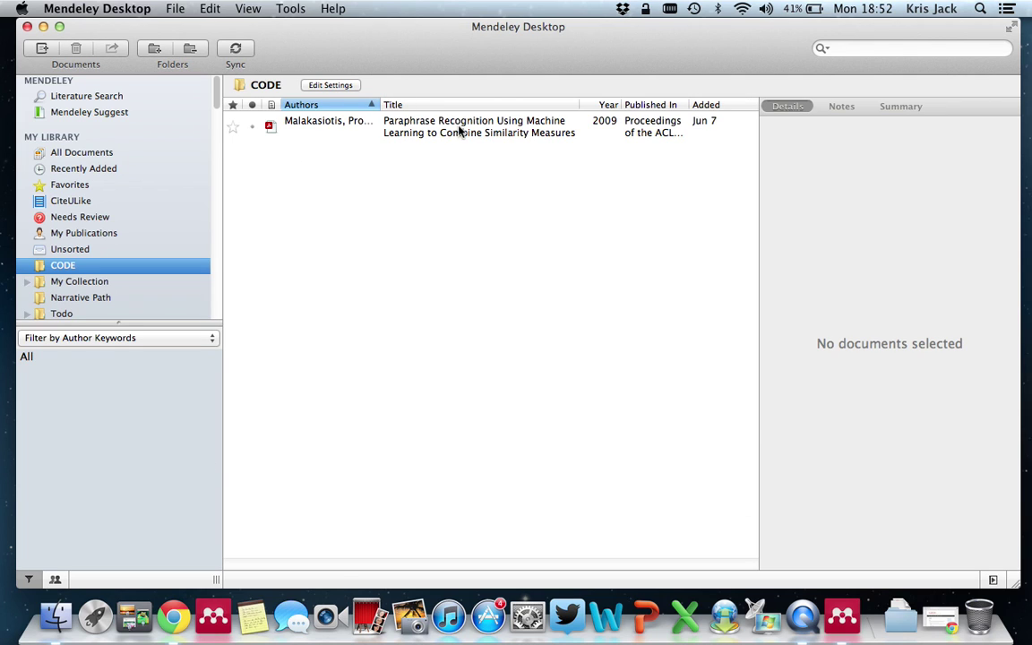
double_click(415, 120)
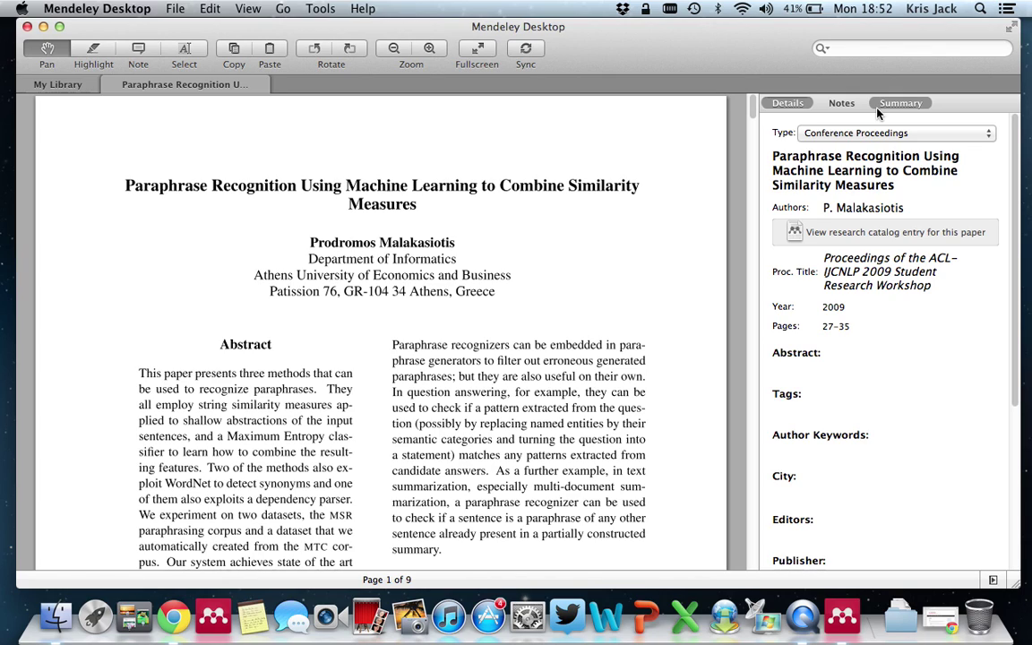
- Show the paper's summary and look through its outline and extracted tables, including the full width of Table 2
click(900, 103)
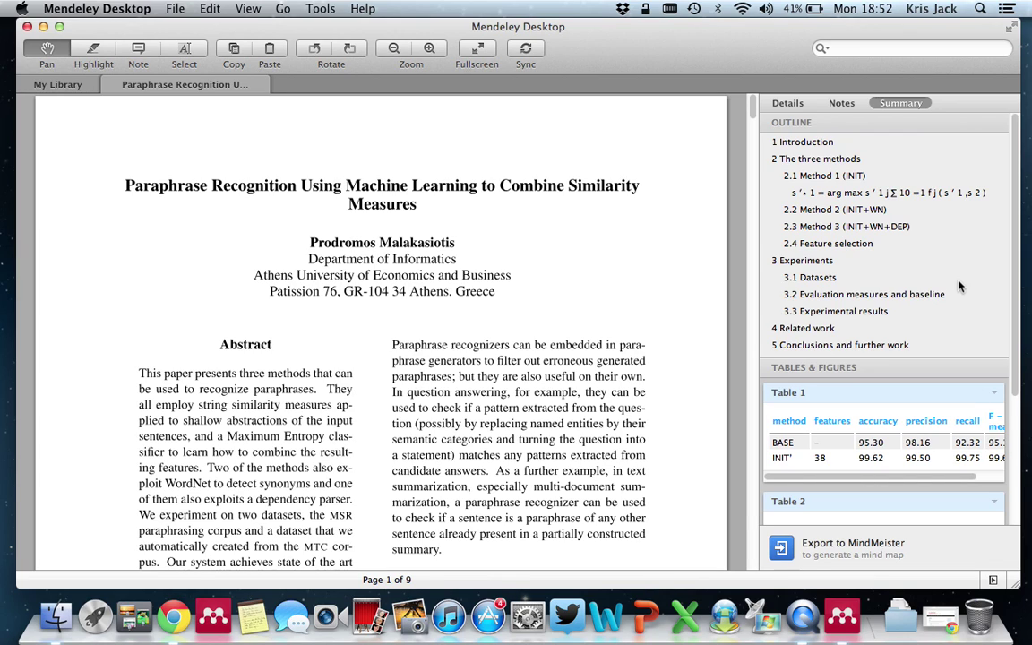
scroll(959, 286, down, 5)
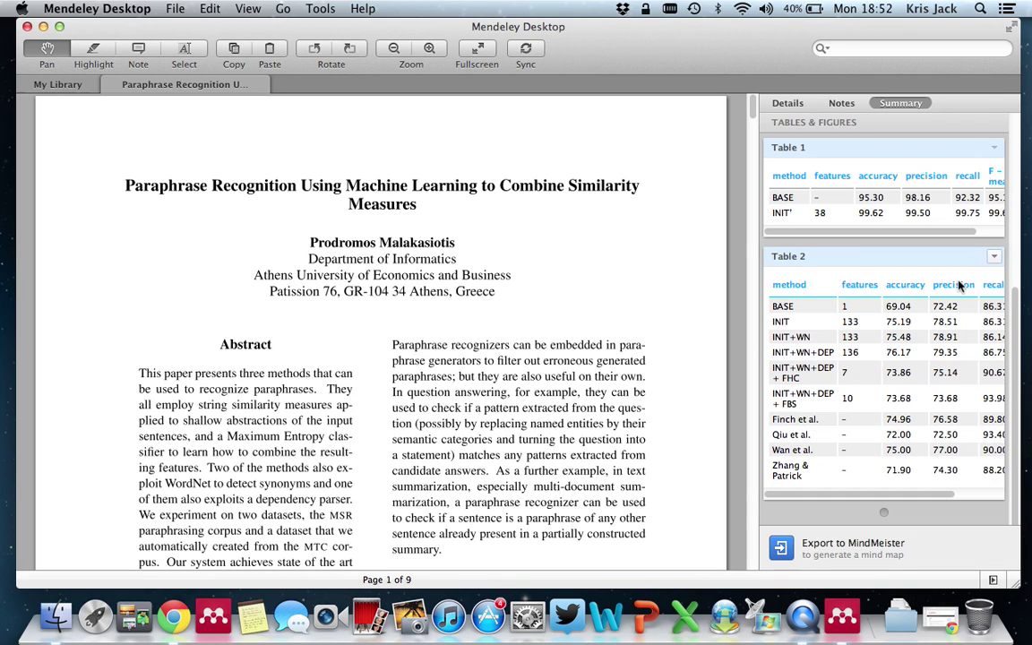
scroll(958, 285, right, 3)
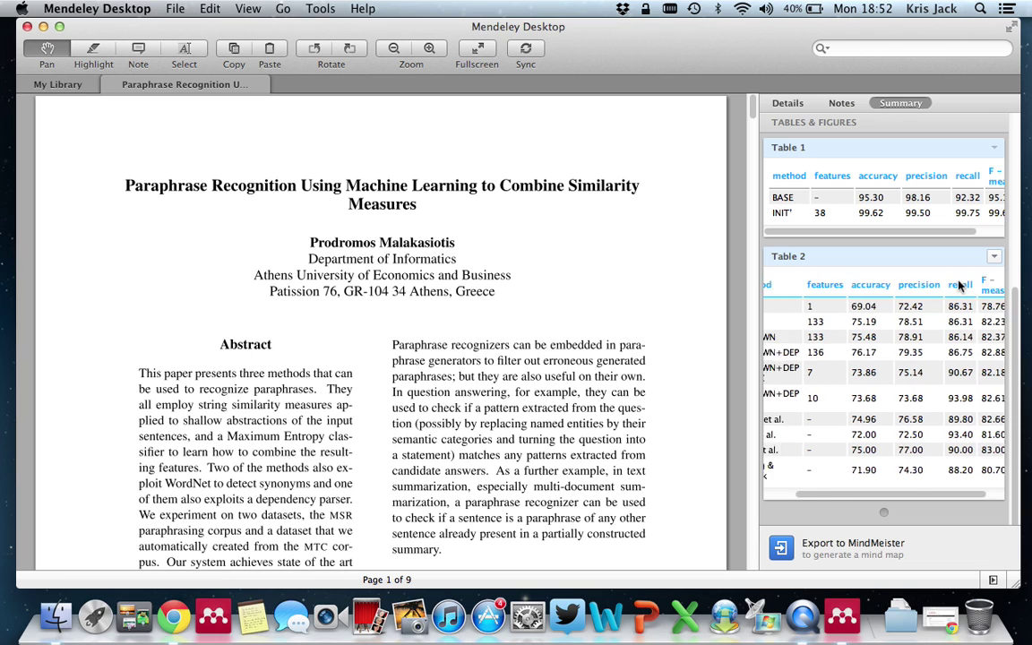
scroll(958, 286, left, 3)
scroll(958, 285, up, 5)
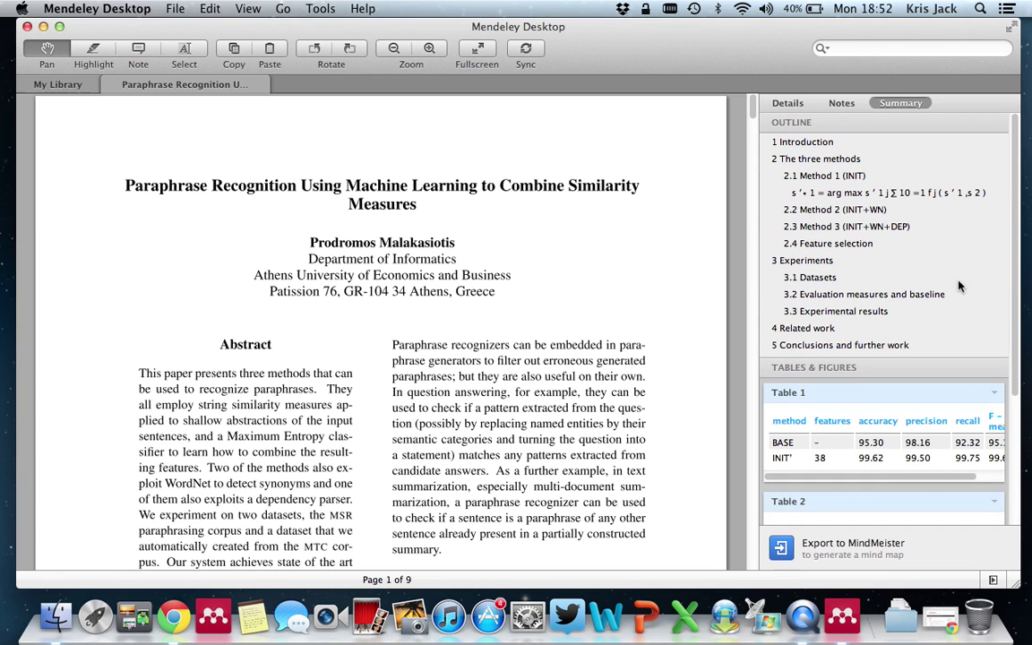
- Use the outline to jump to the sections "The three methods", "Experiments" and "3.3 Experimental results" in the paper
click(869, 159)
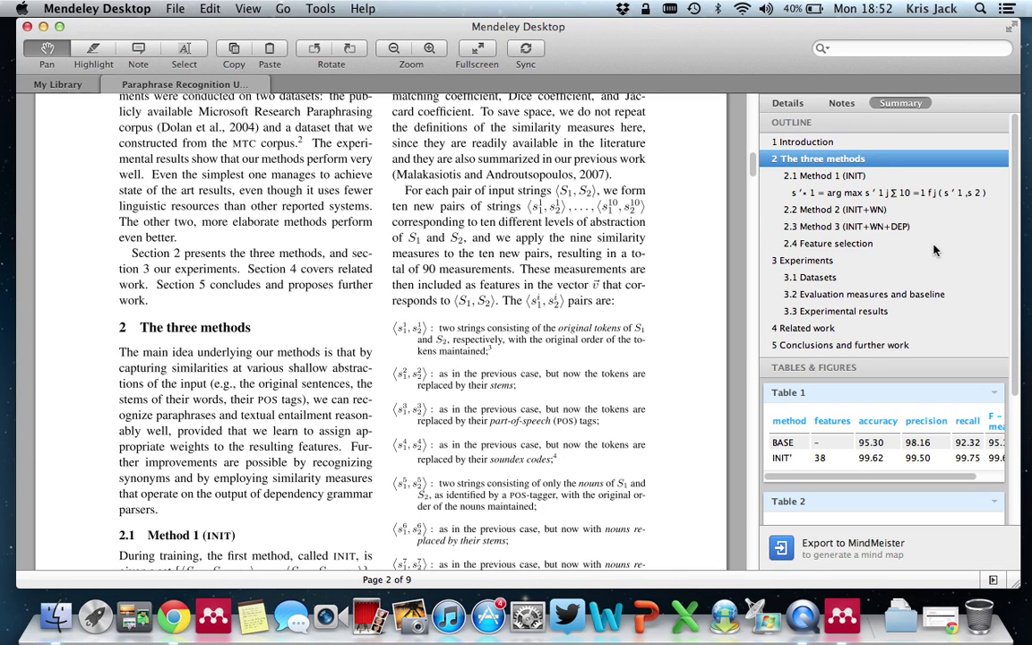
click(806, 258)
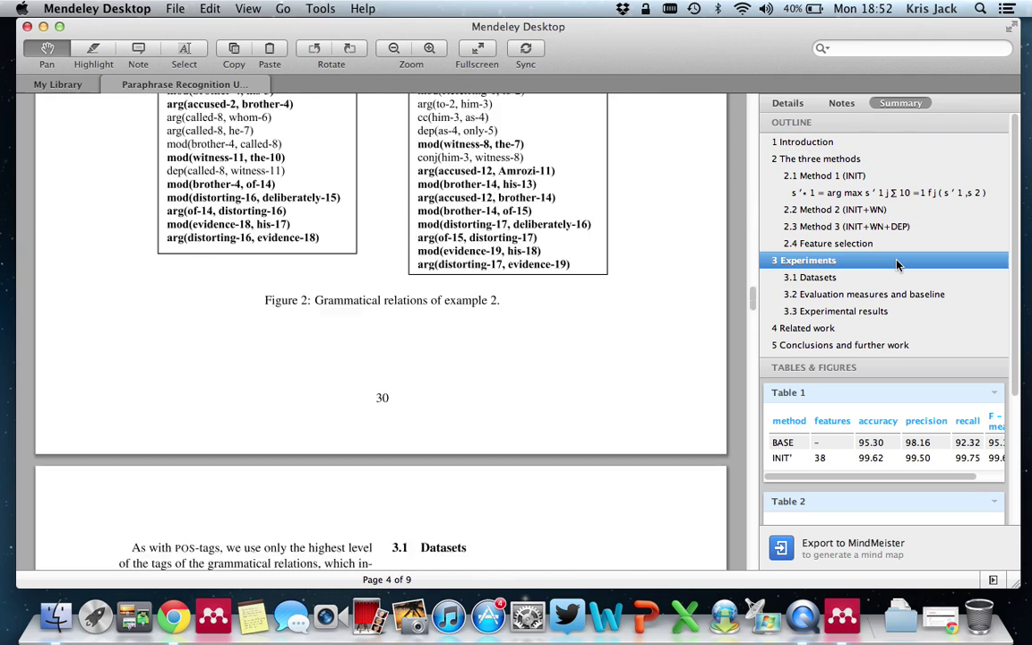
click(885, 312)
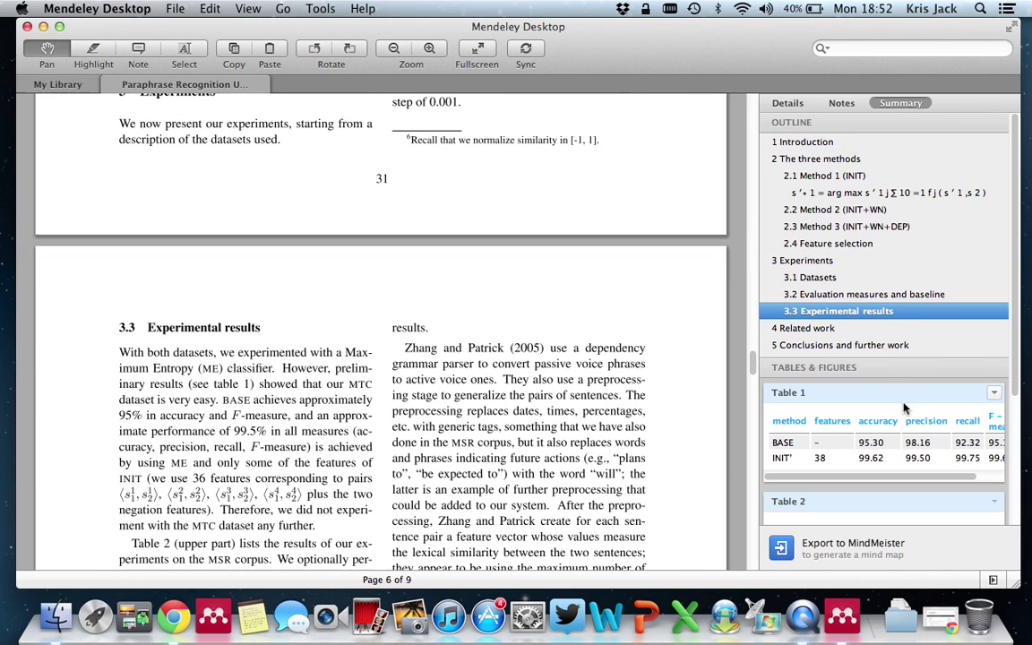
- Locate extracted Table 2 in the paper and start creating a chart from it
scroll(895, 358, down, 5)
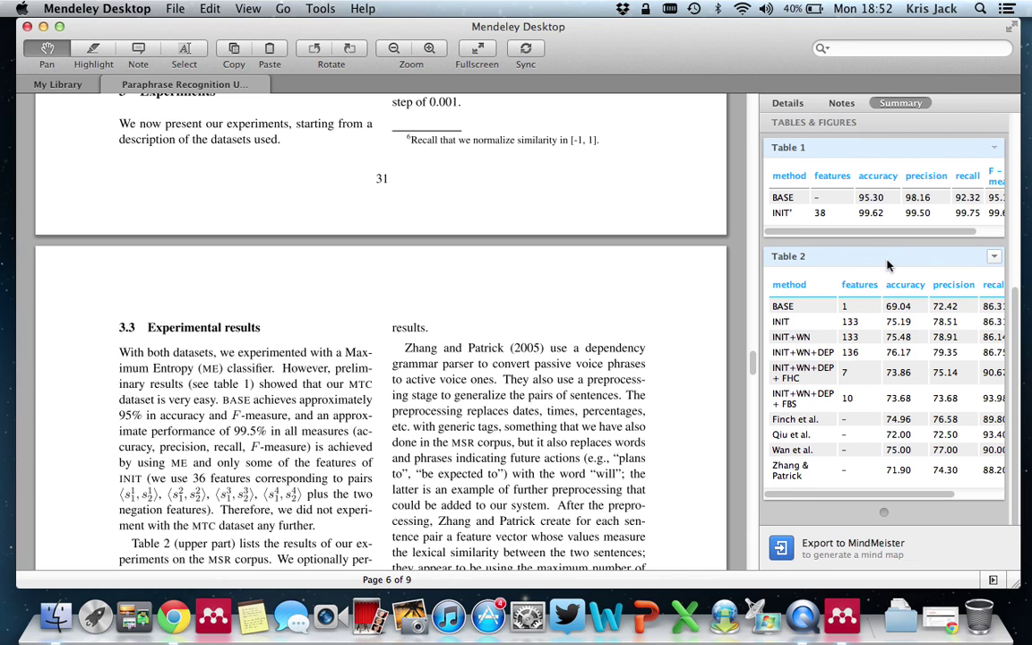
click(886, 265)
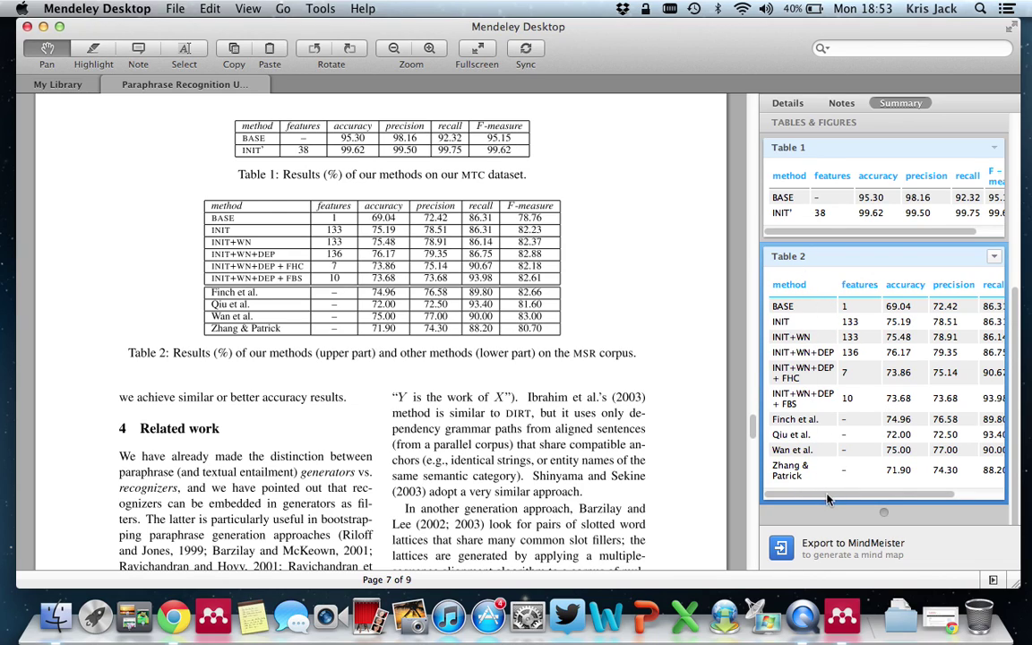
scroll(860, 466, right, 3)
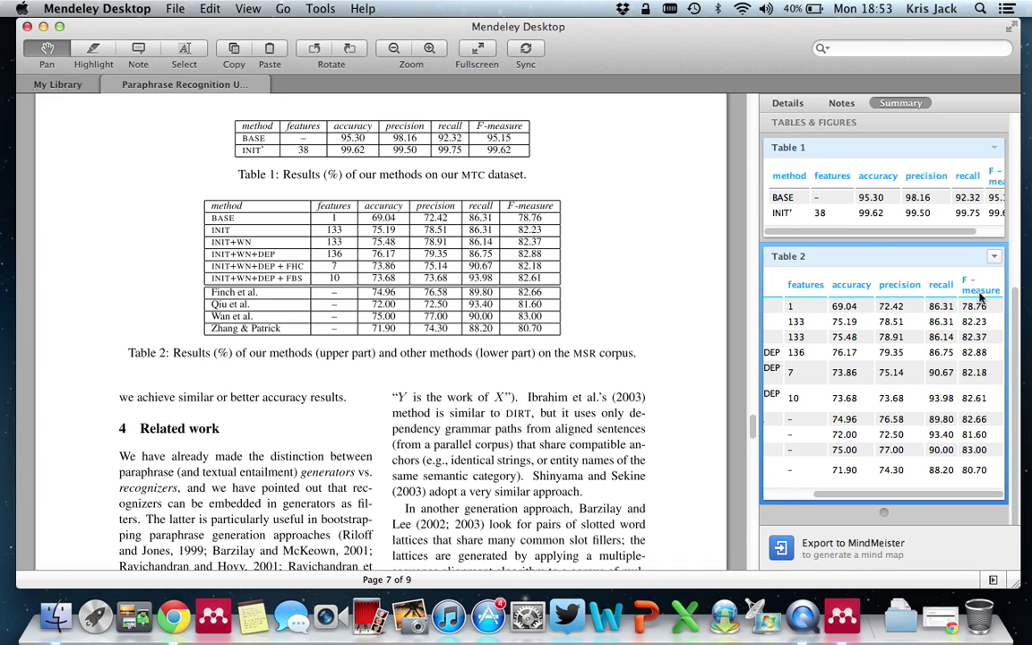
click(994, 258)
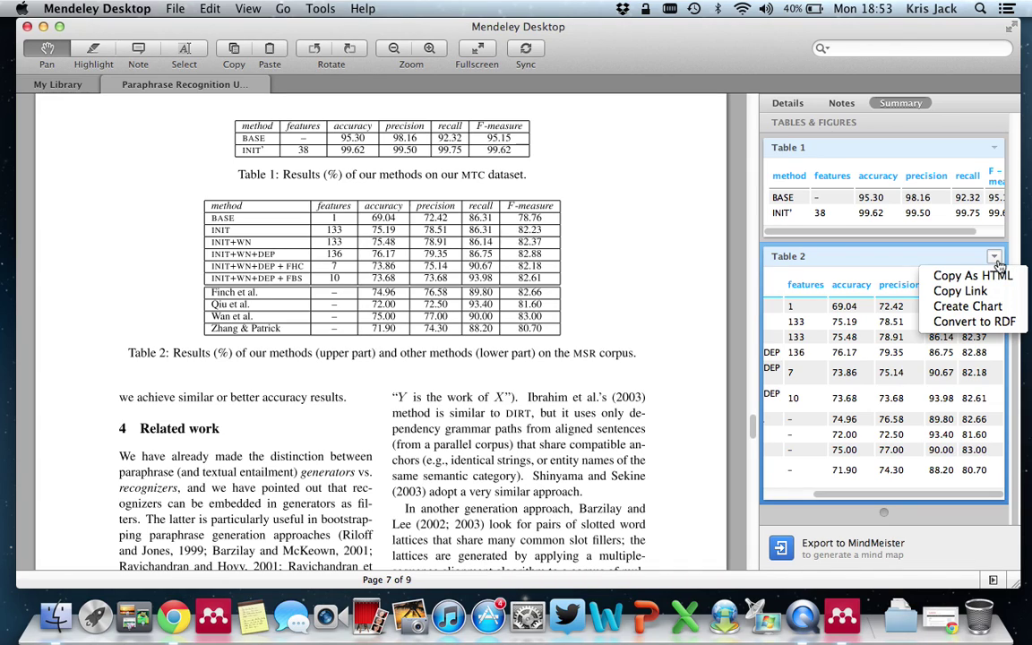
click(994, 259)
click(994, 259)
click(994, 307)
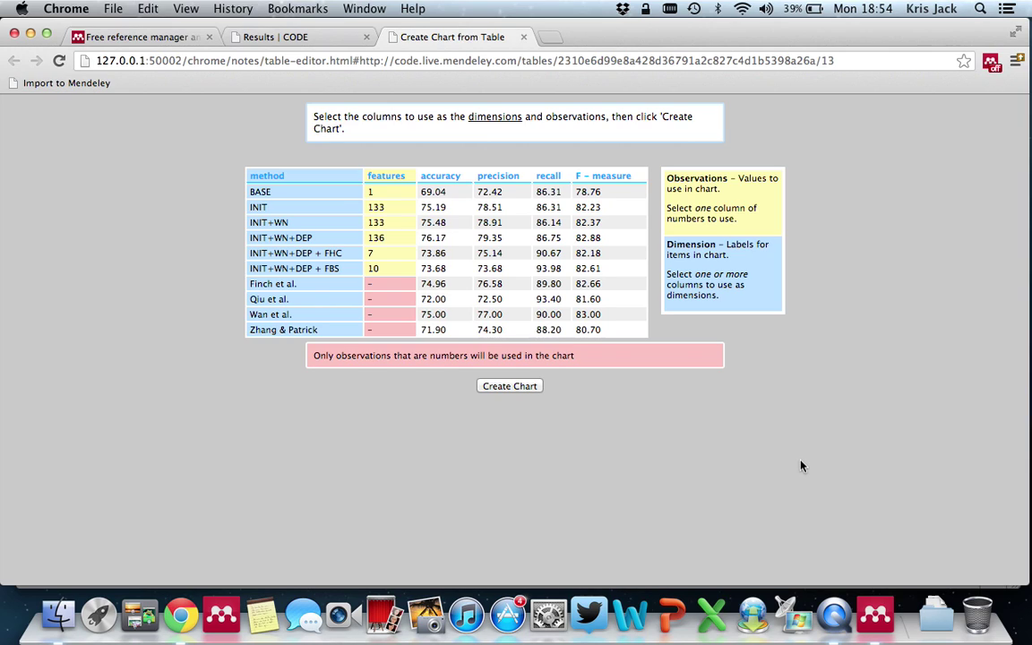
- Remove the features column from the chart table and use the accuracy column as the observations
click(397, 236)
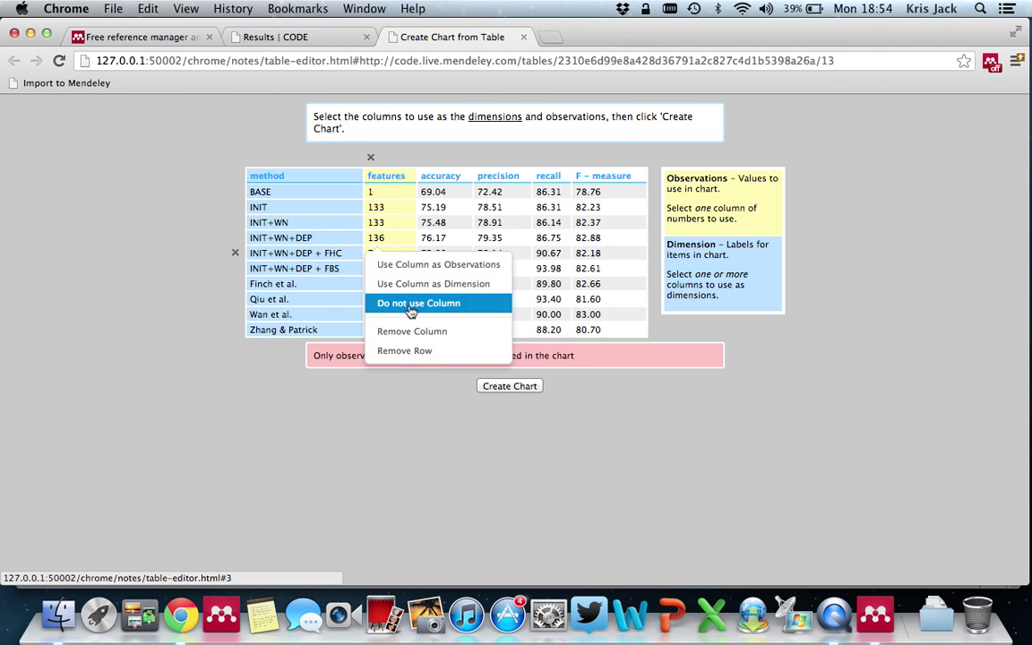
click(423, 332)
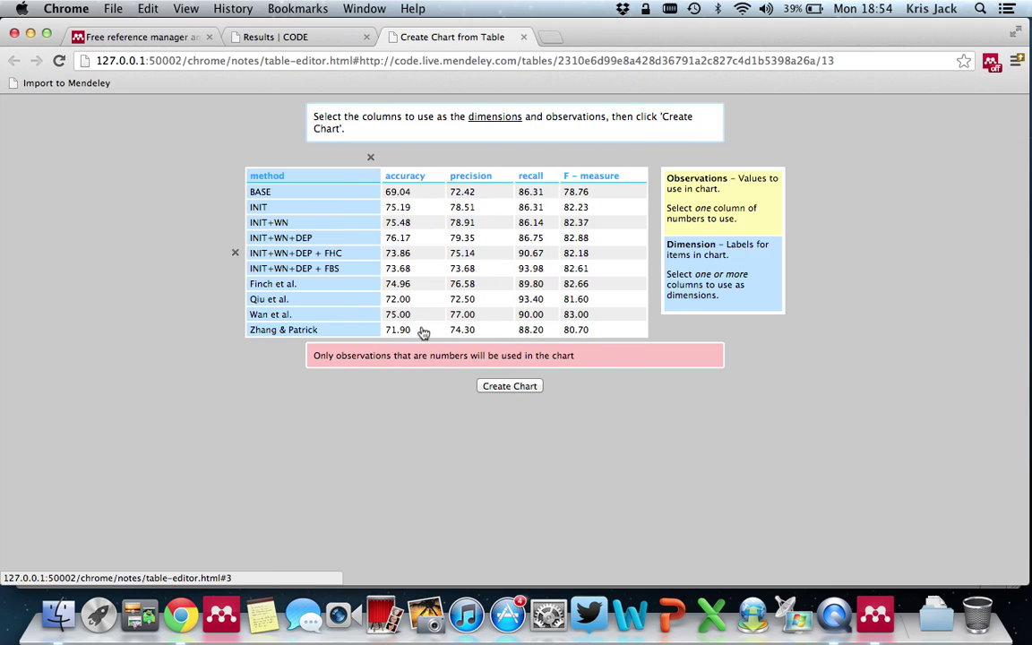
click(416, 232)
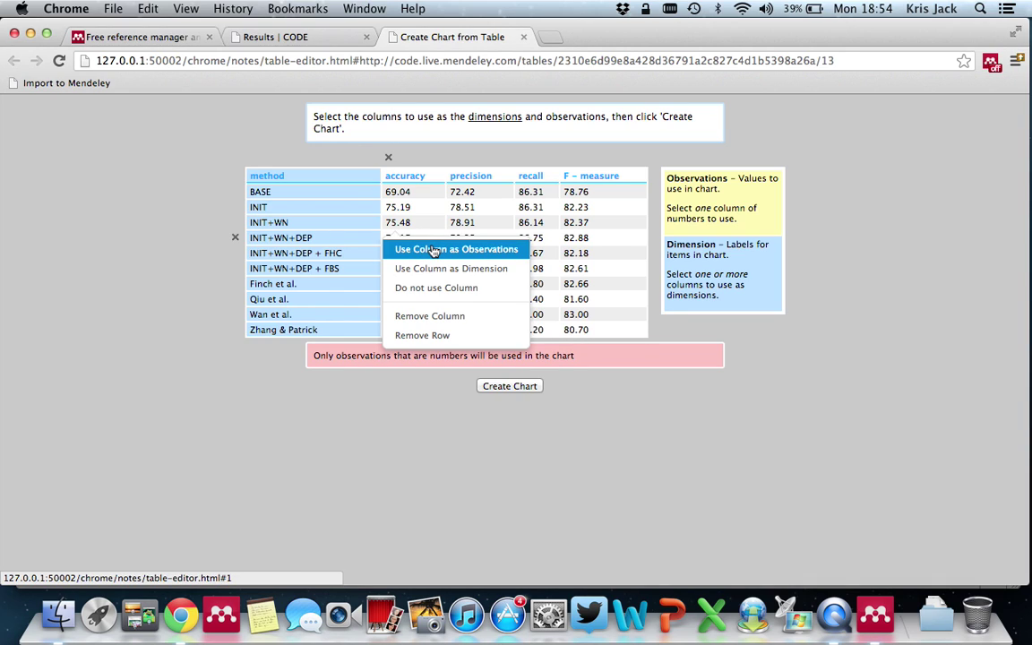
click(434, 252)
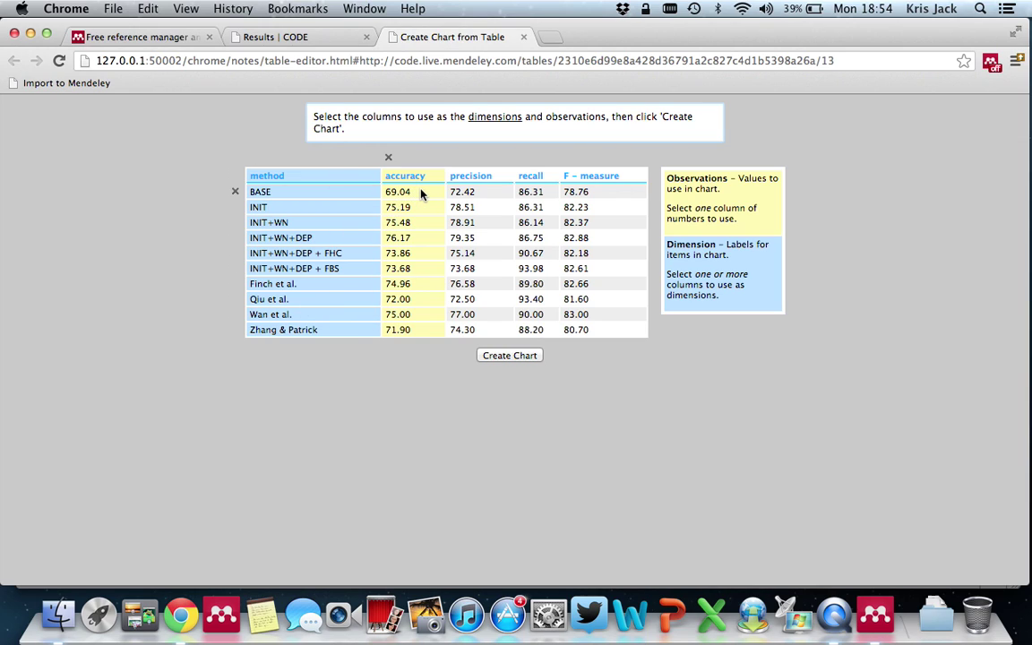
- Generate the chart from the configured table and display it as a bar chart
click(533, 359)
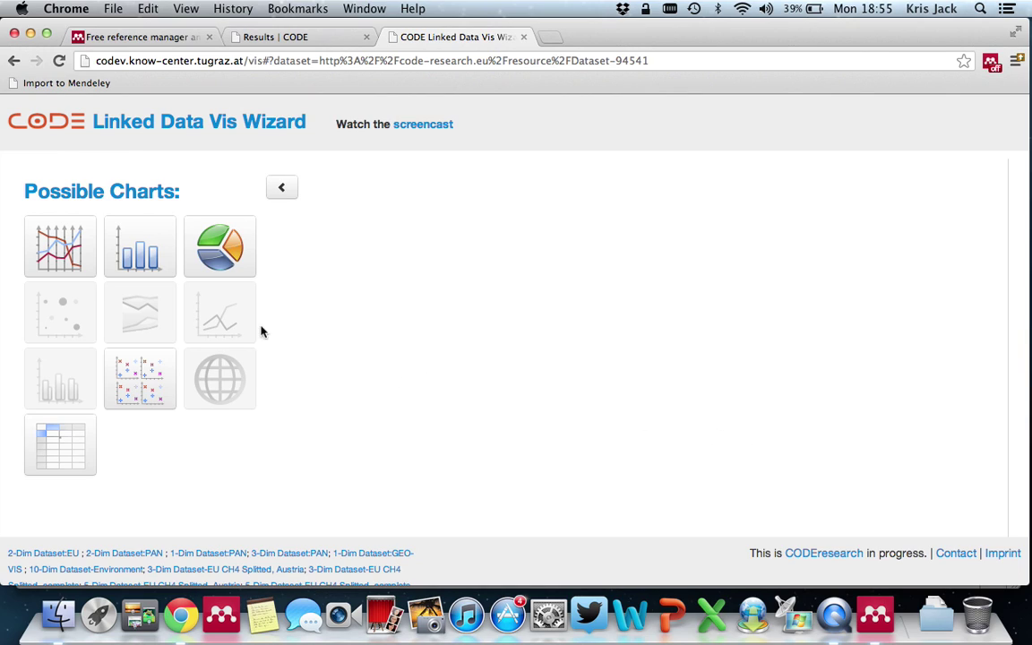
click(154, 255)
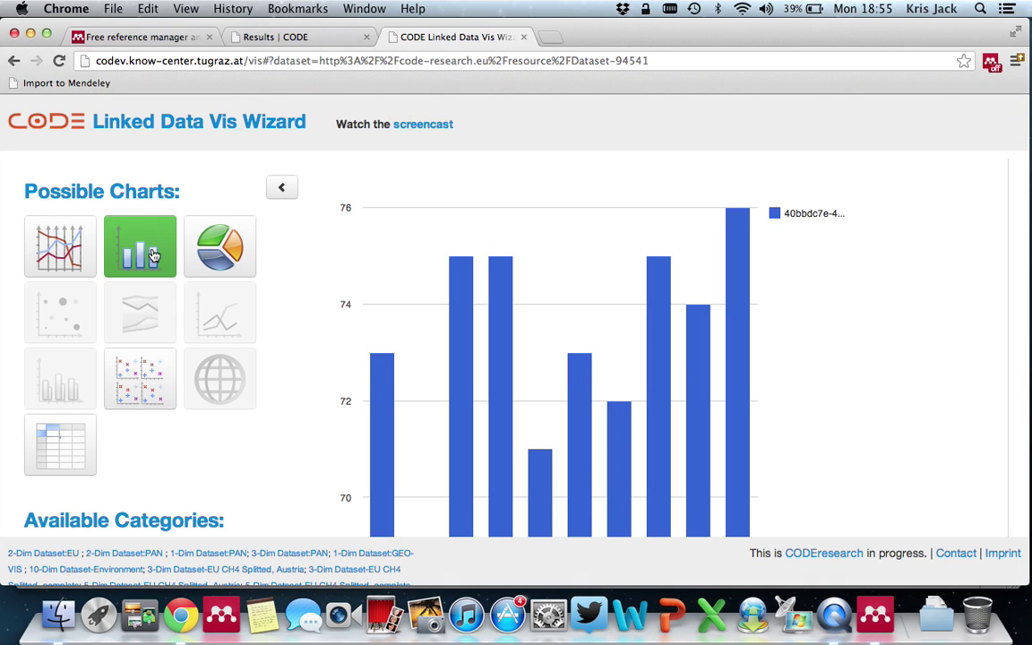
- Examine the bar chart, comparing the accuracy of the methods along the x-axis and checking the axis assignments
scroll(952, 431, down, 4)
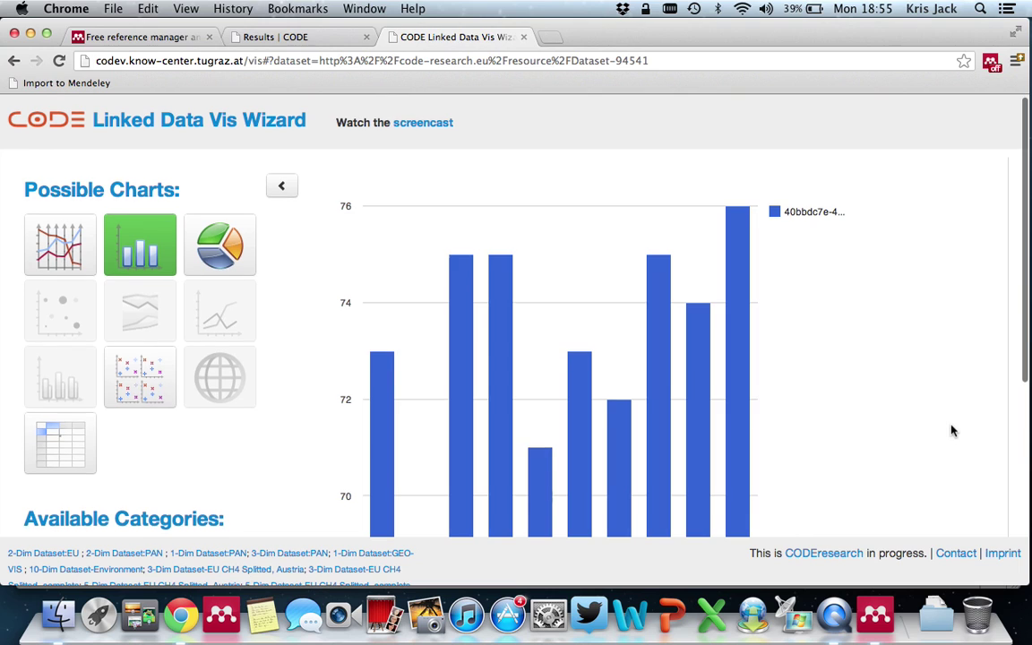
scroll(952, 431, down, 1)
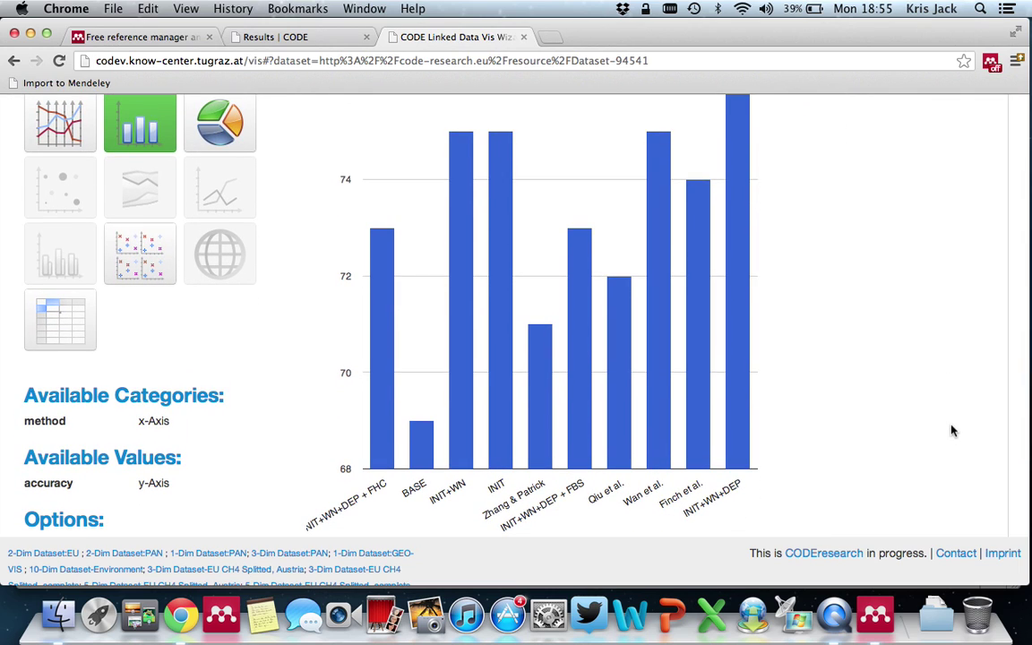
scroll(952, 431, up, 2)
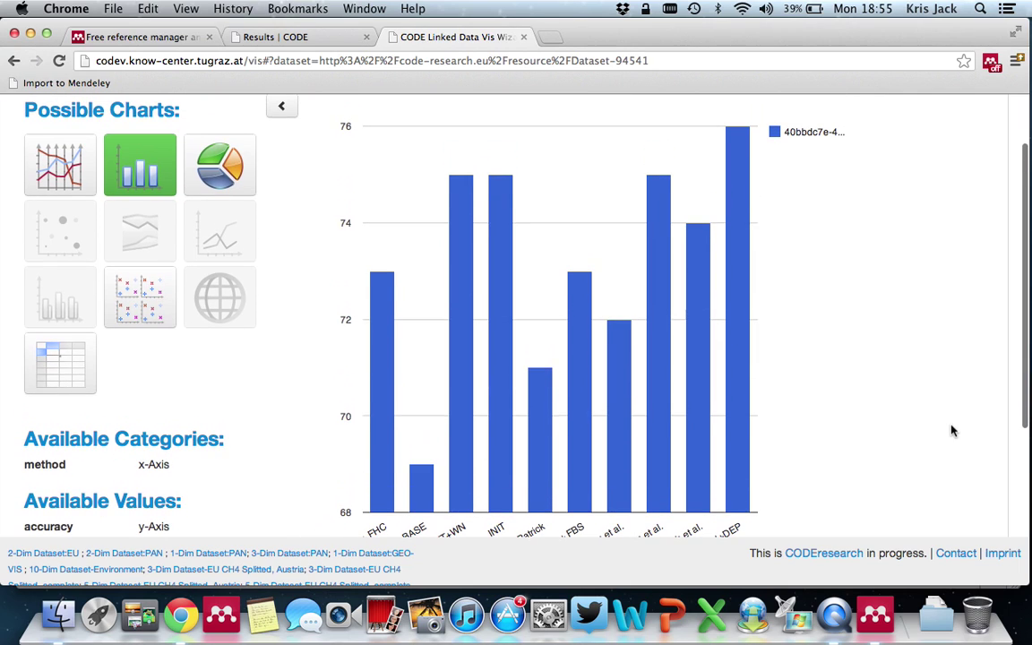
scroll(952, 431, down, 1)
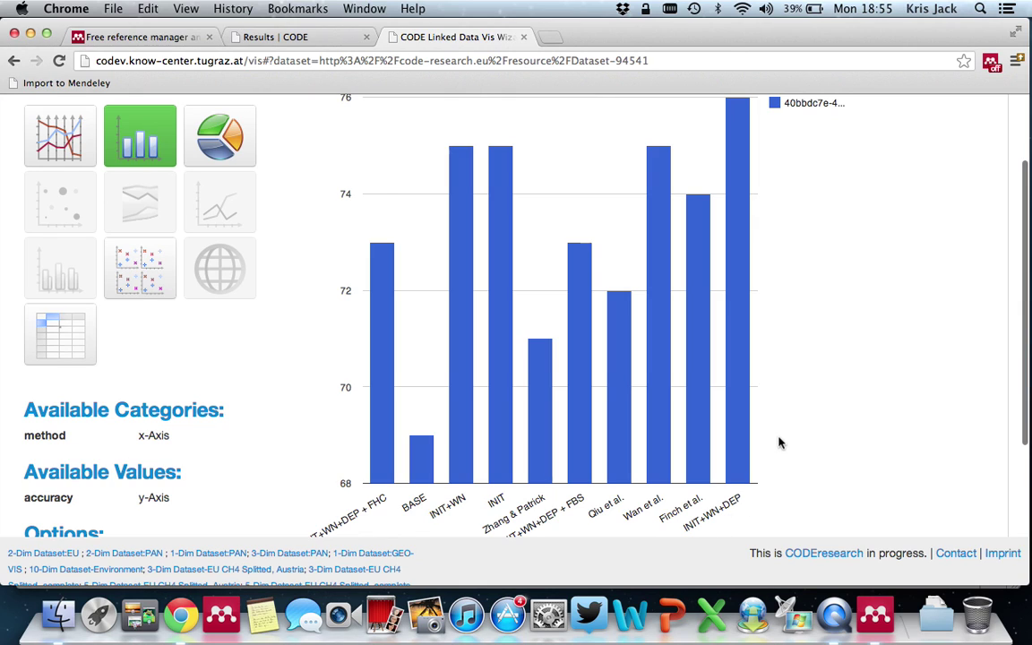
scroll(779, 442, up, 1)
scroll(779, 441, up, 1)
mouse_move(733, 141)
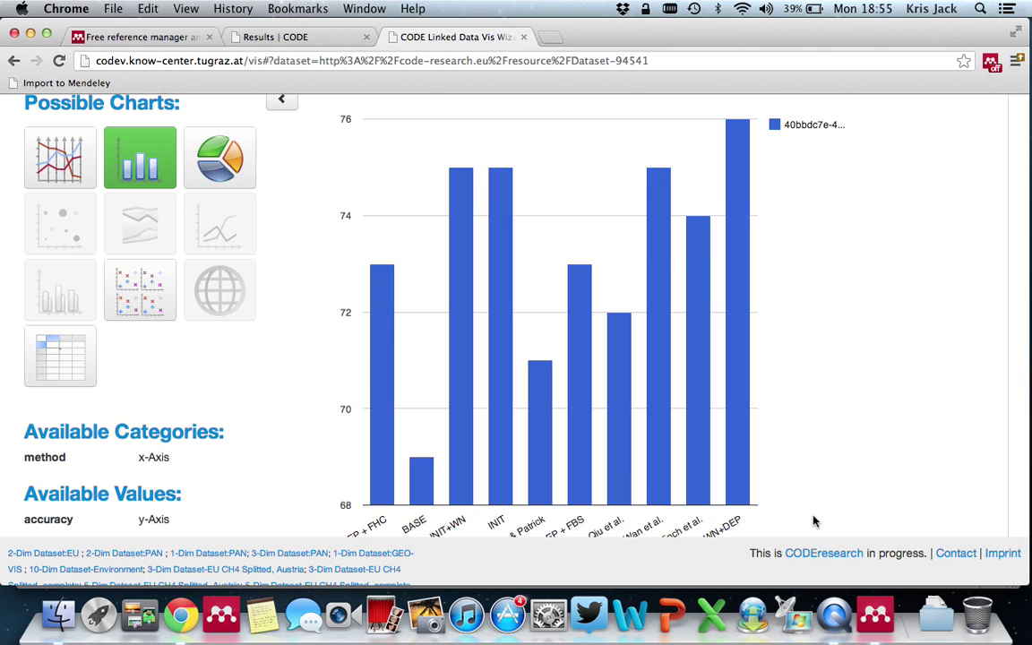
mouse_move(421, 472)
scroll(419, 470, down, 3)
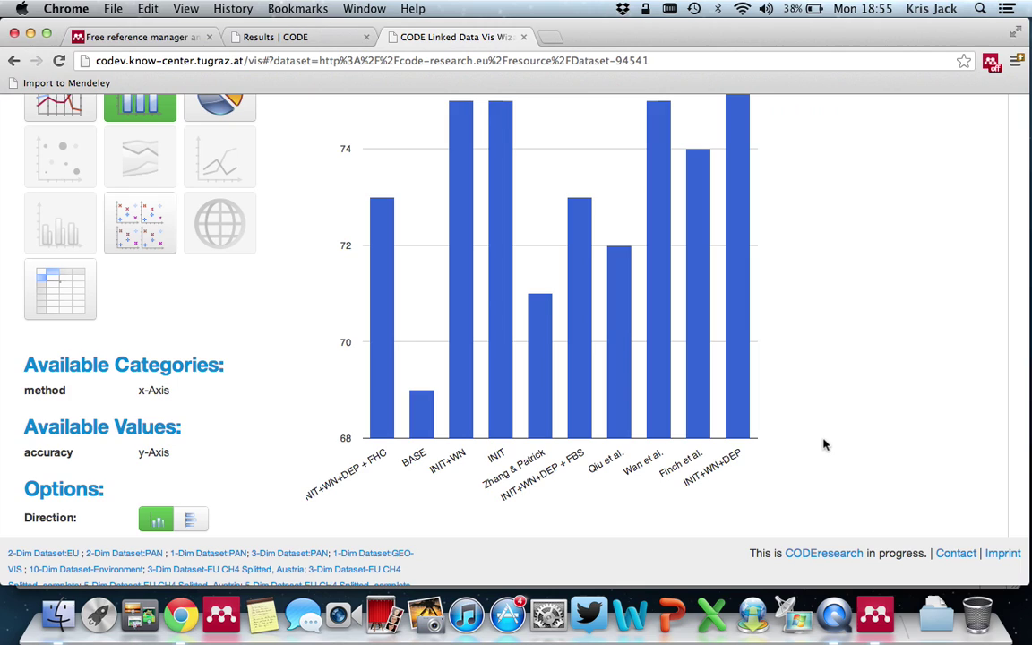
scroll(824, 442, up, 5)
scroll(824, 445, down, 1)
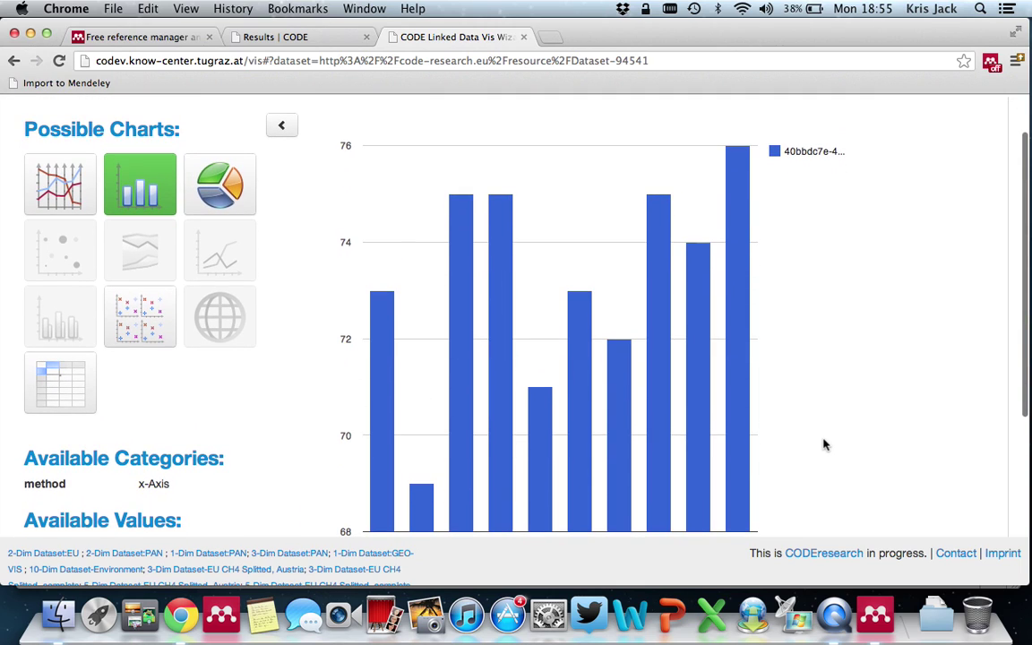
- Display the accuracy data as a pie chart, followed by a parallel coordinates chart
click(222, 178)
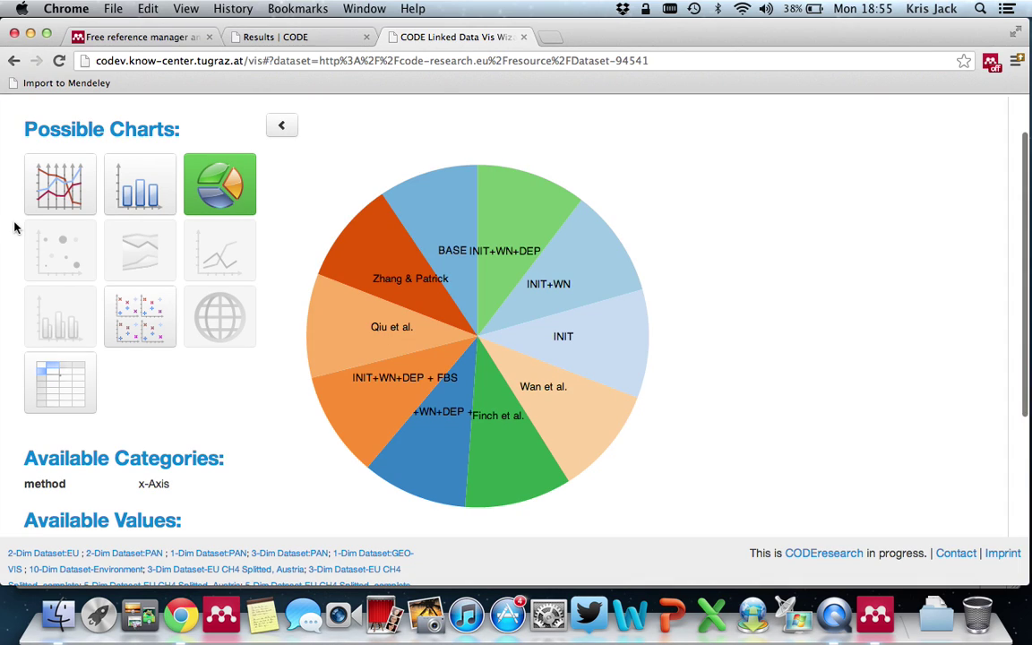
click(50, 201)
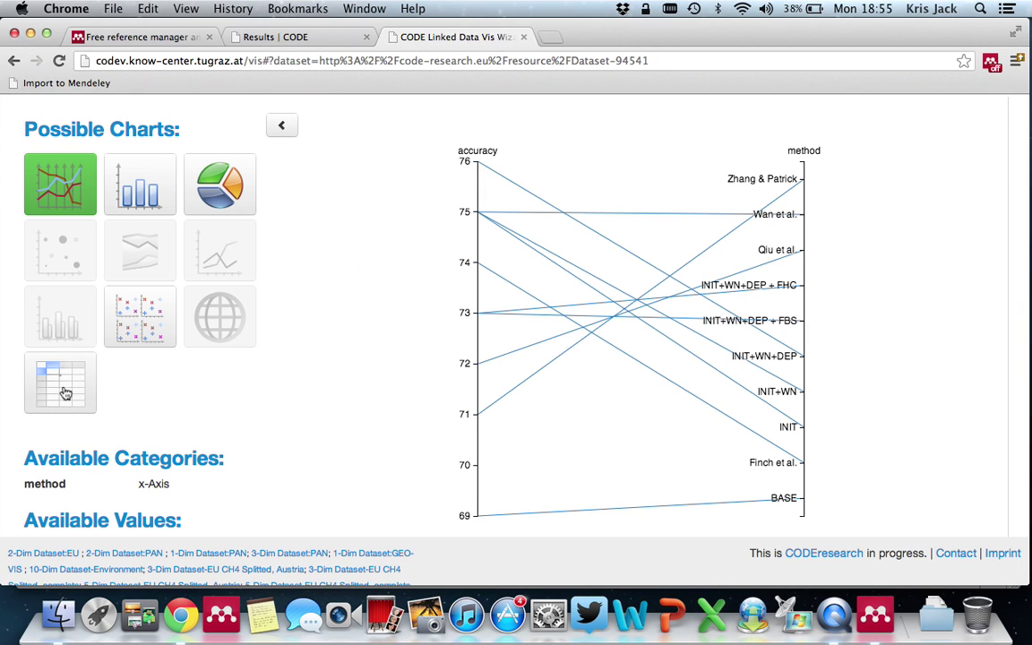
- Display the accuracy data as a scatterplot matrix and as a table, and return to the parallel coordinates chart
click(124, 332)
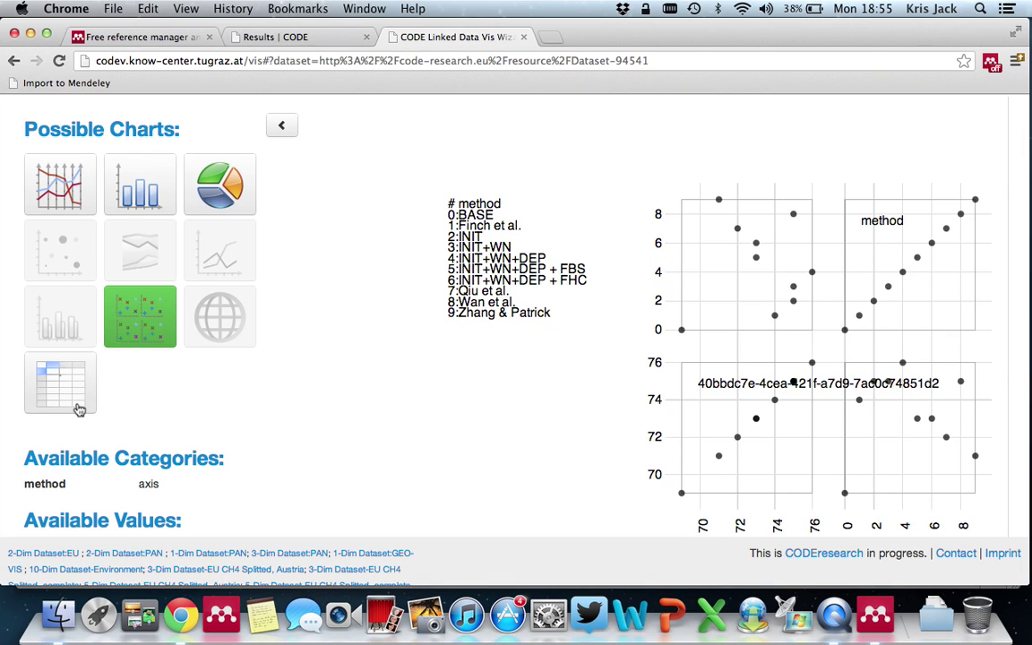
click(68, 369)
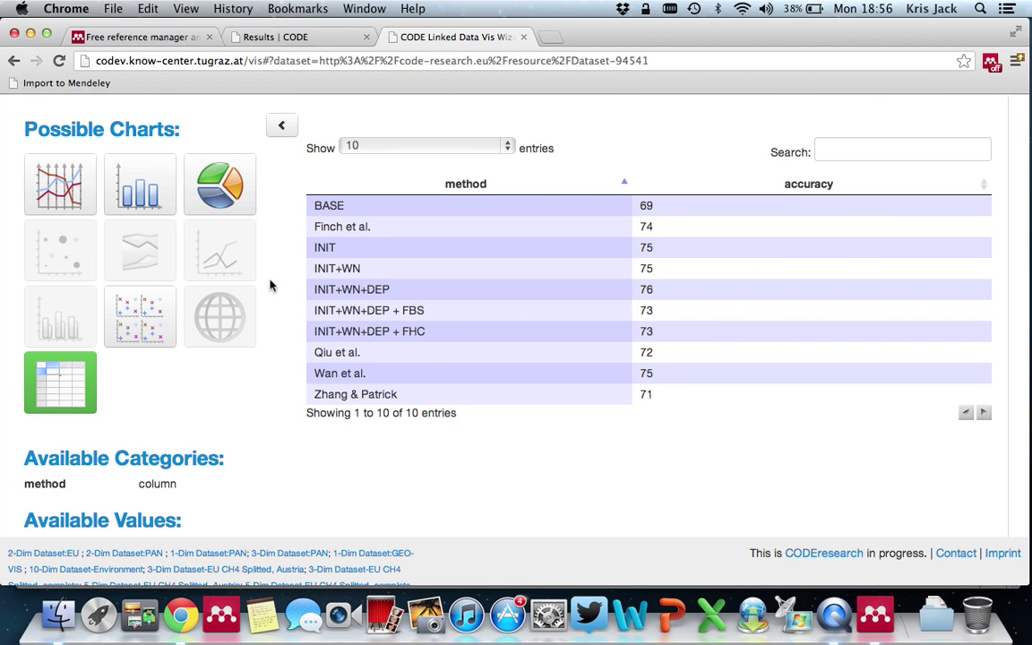
click(72, 204)
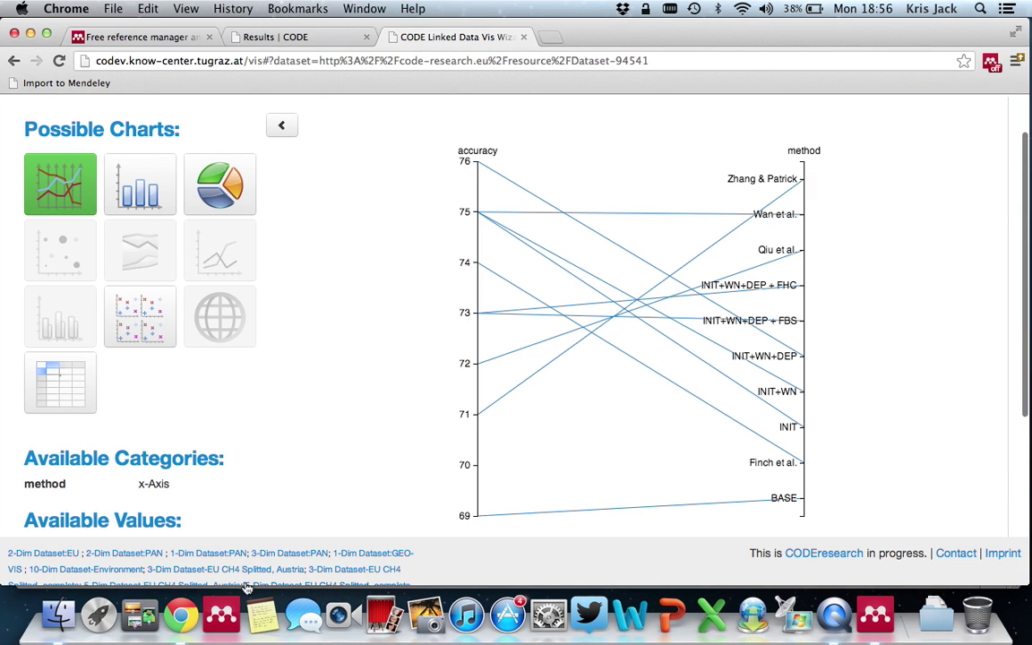
- Switch to Mendeley Desktop, export the paper to MindMeister as a mind map, and examine its whole section outline
click(876, 614)
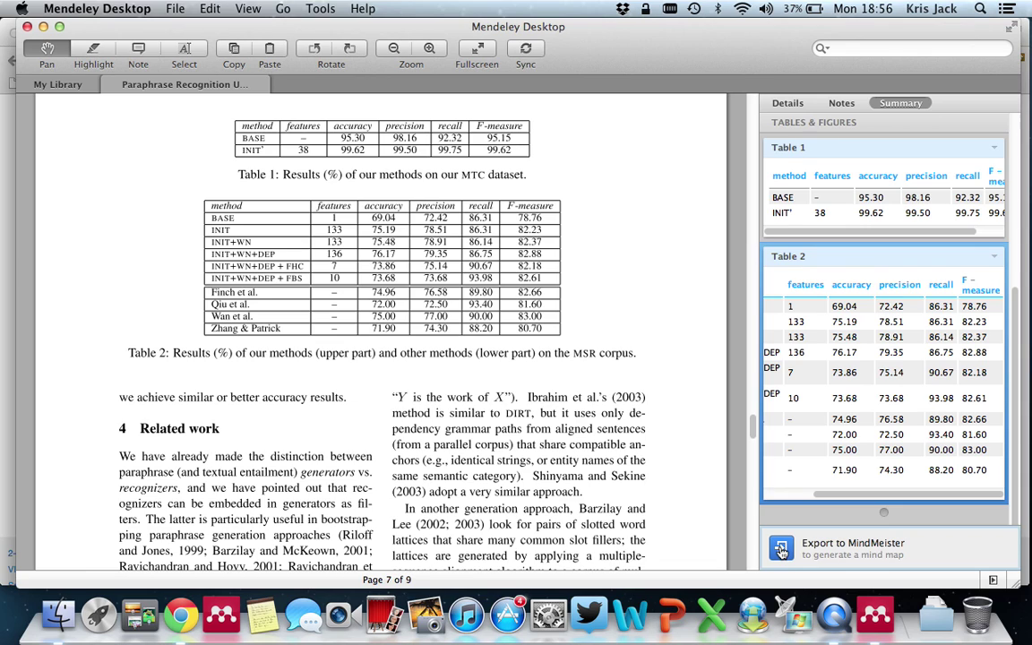
click(781, 550)
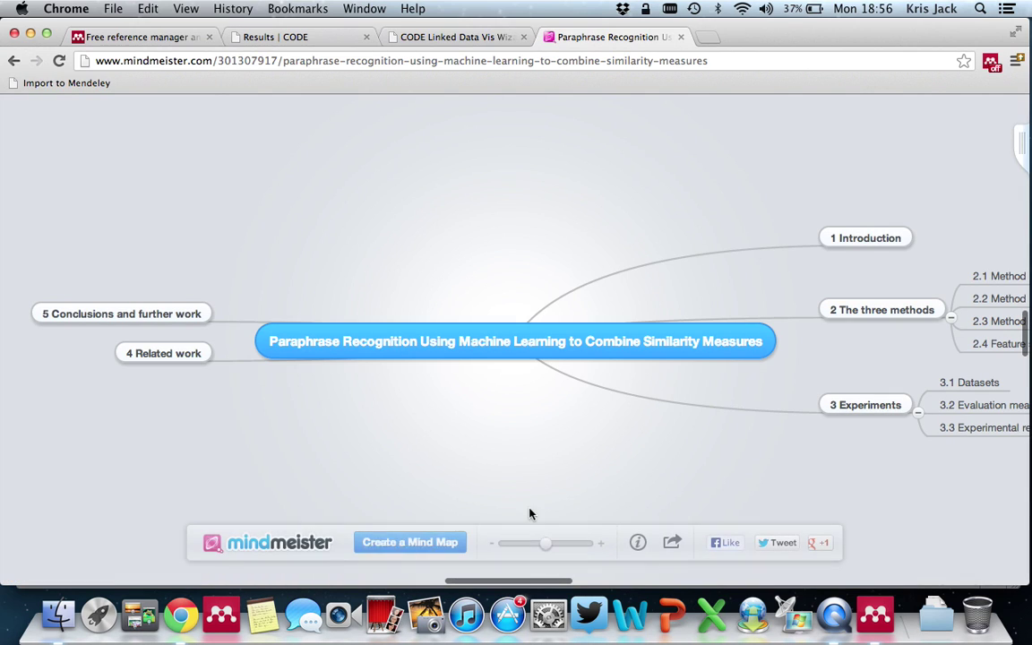
right_click(542, 547)
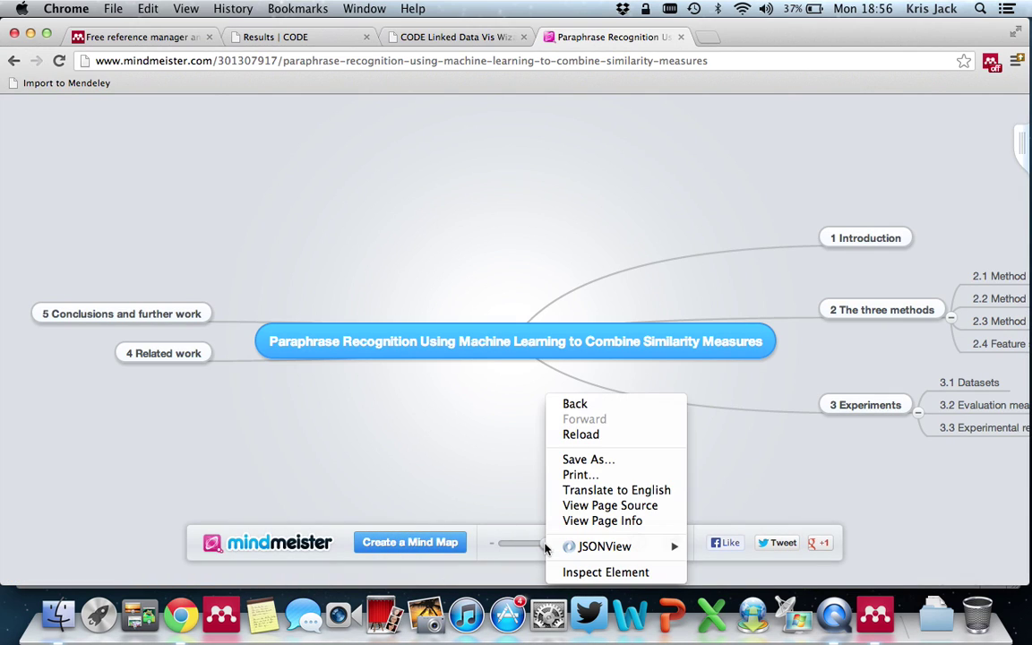
click(537, 550)
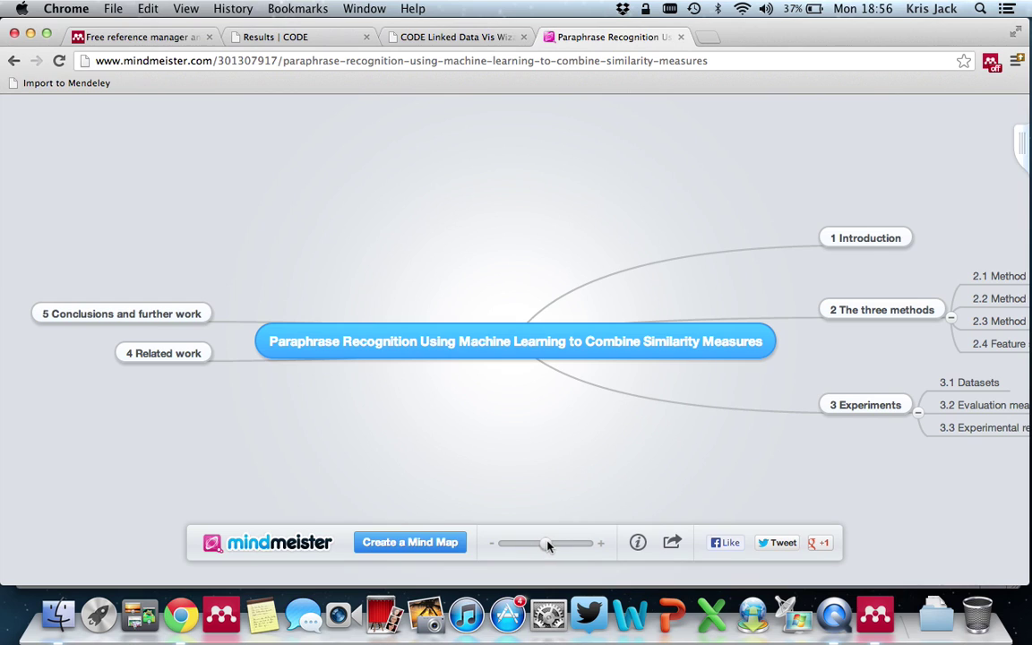
drag(548, 545, 541, 546)
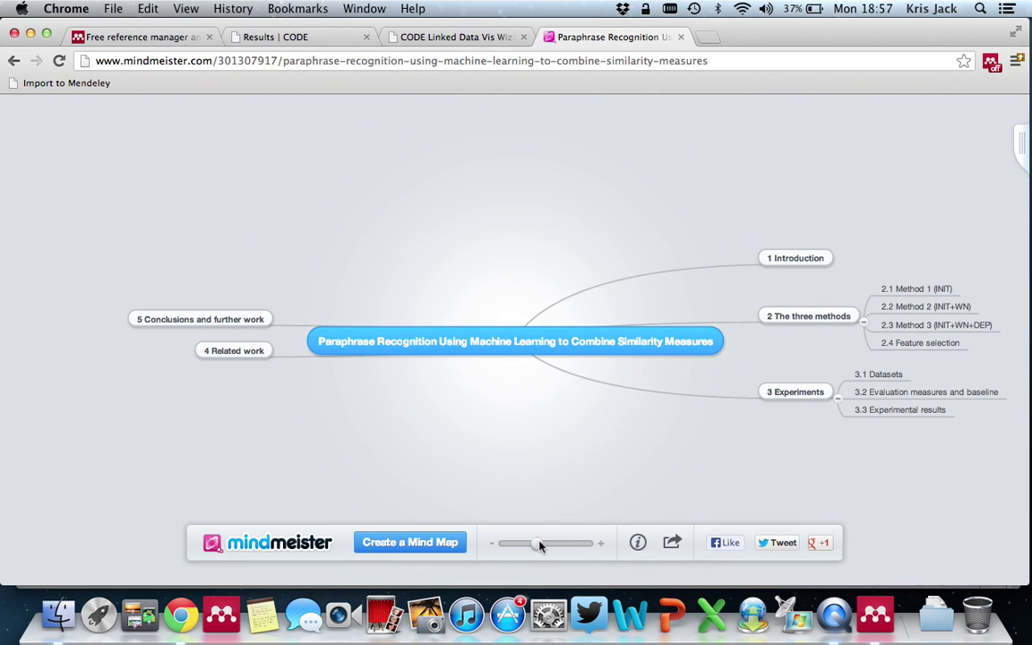
scroll(550, 459, right, 3)
scroll(550, 458, down, 2)
scroll(532, 444, right, 2)
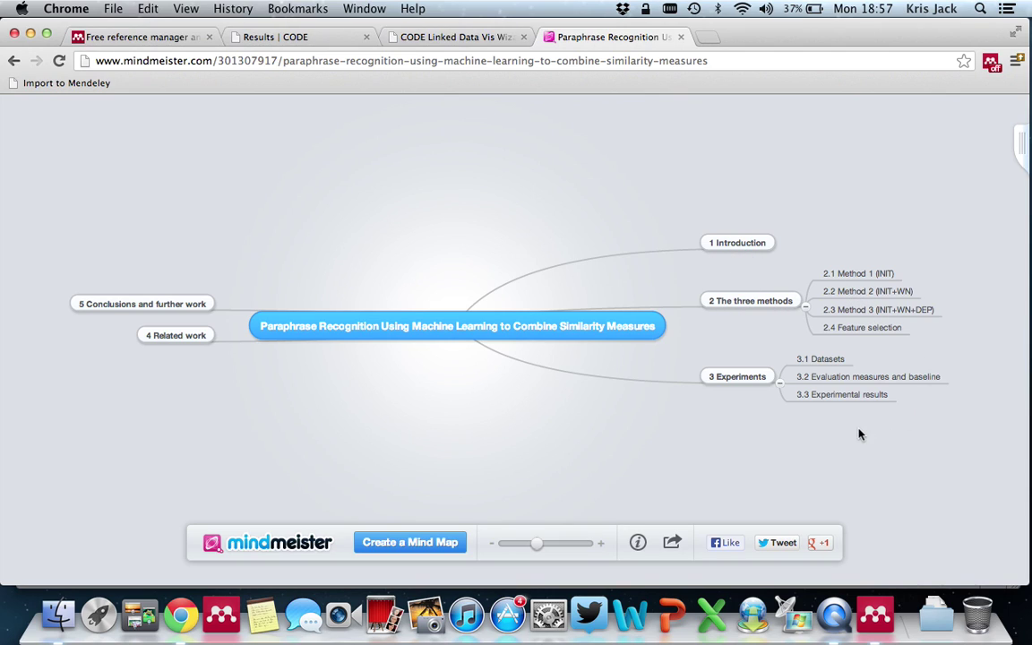
drag(778, 465, 760, 459)
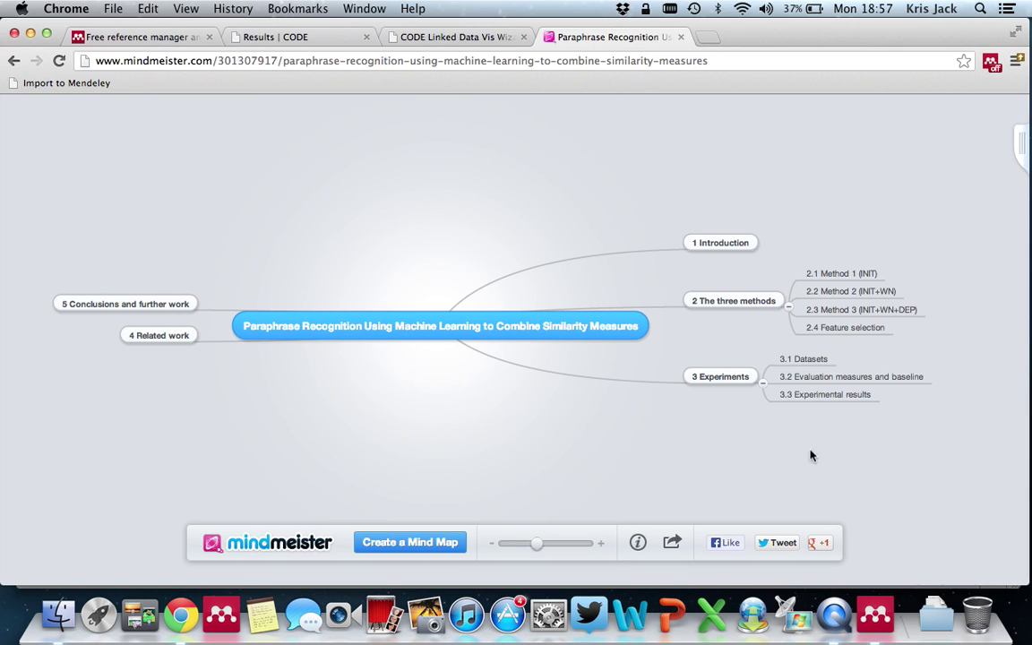
- Switch back to Mendeley Desktop, select the word "WordNet" in the paper's abstract and look up its definition
click(875, 614)
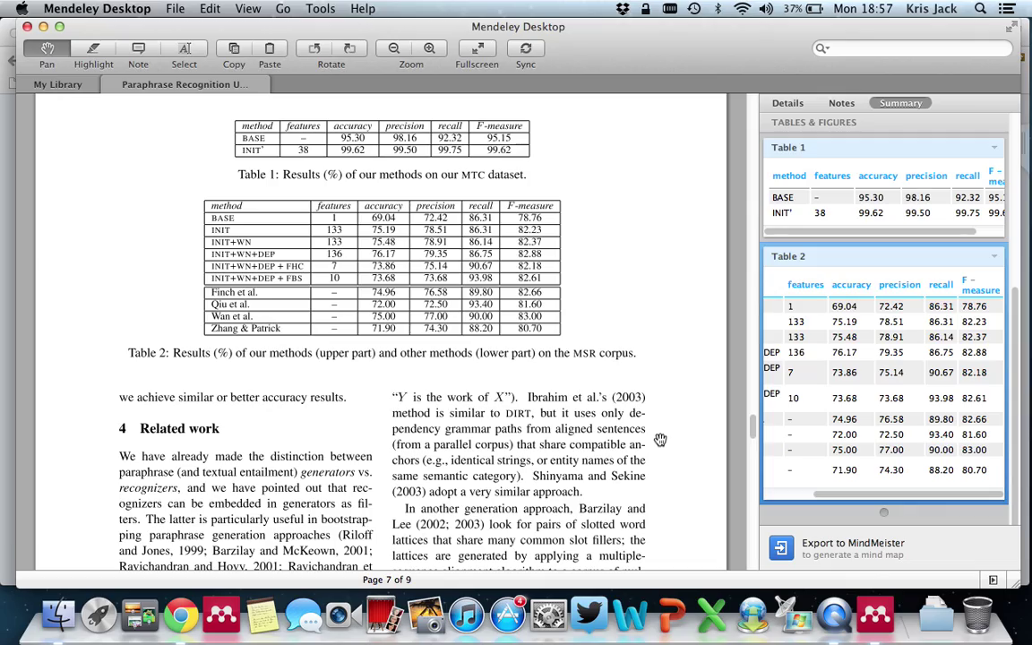
scroll(660, 439, up, 20)
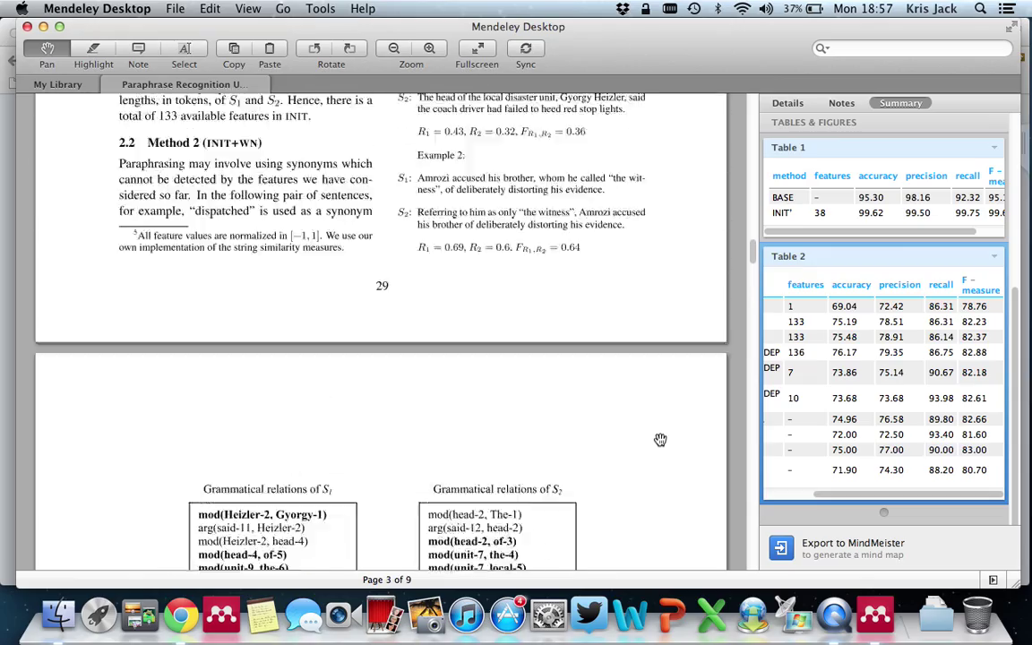
scroll(660, 439, up, 20)
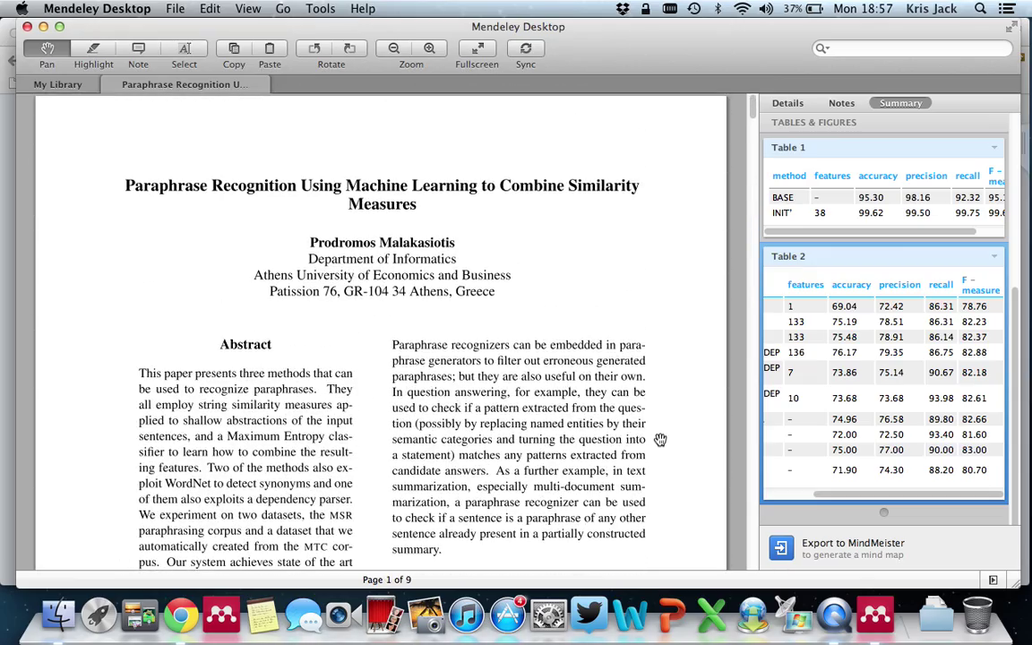
scroll(660, 439, down, 3)
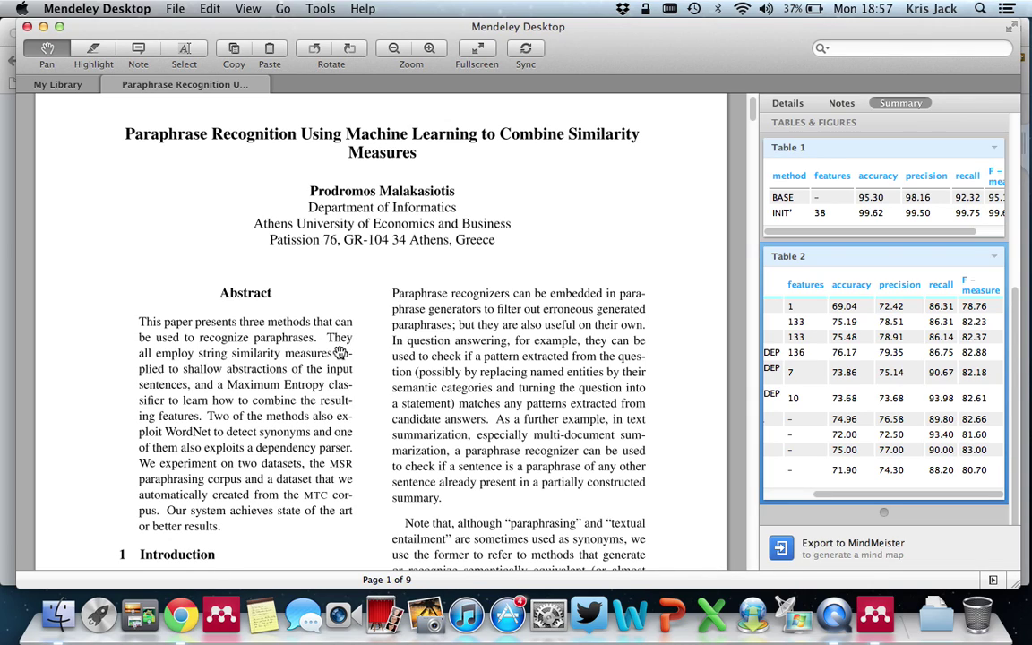
click(183, 51)
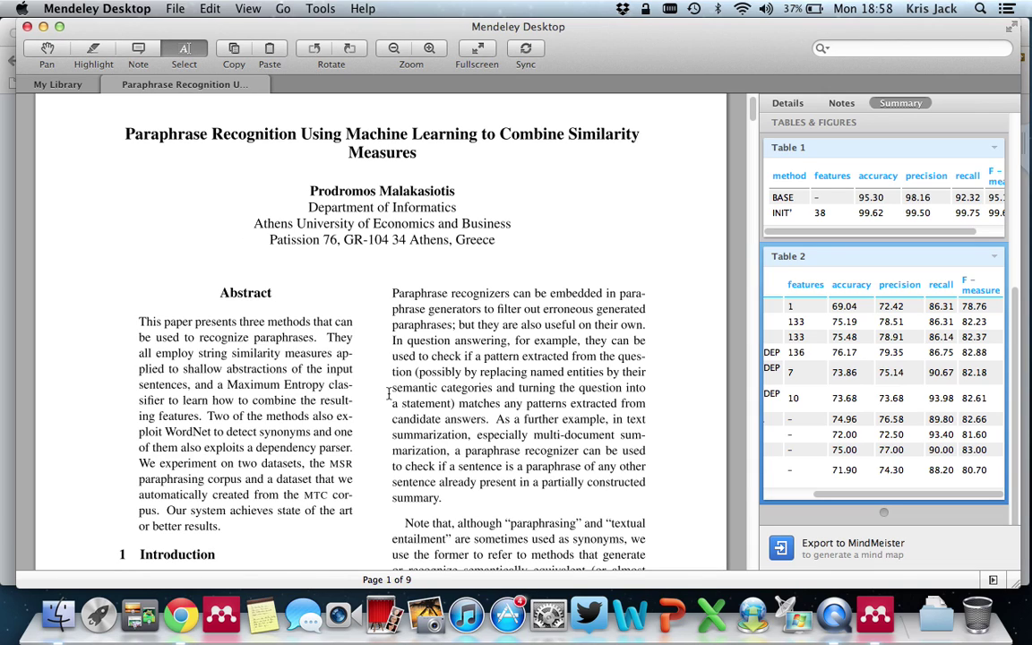
scroll(388, 394, down, 2)
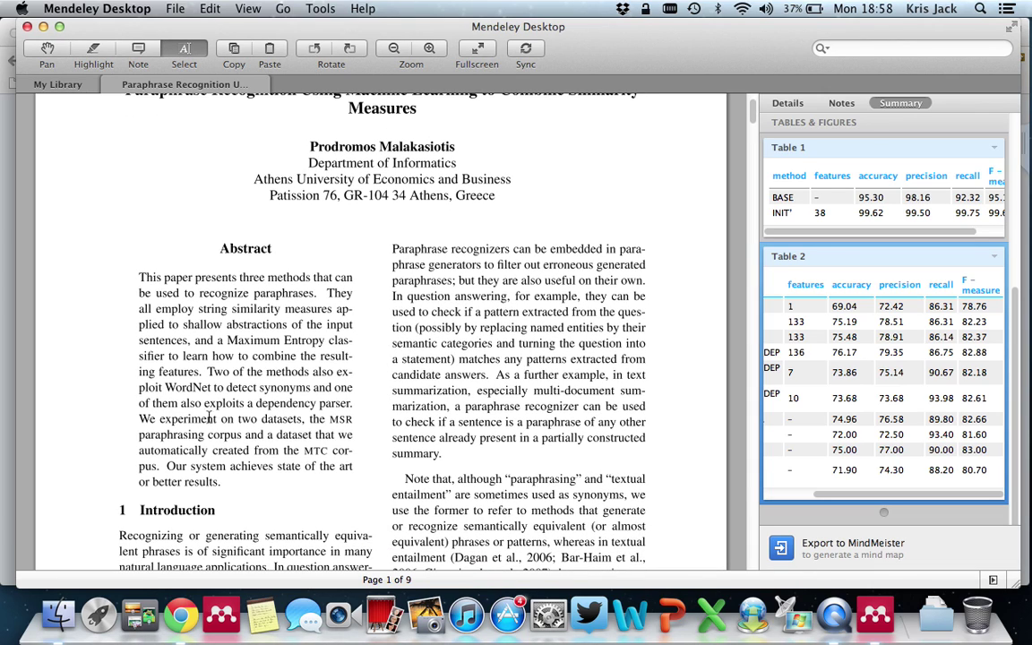
drag(165, 387, 210, 386)
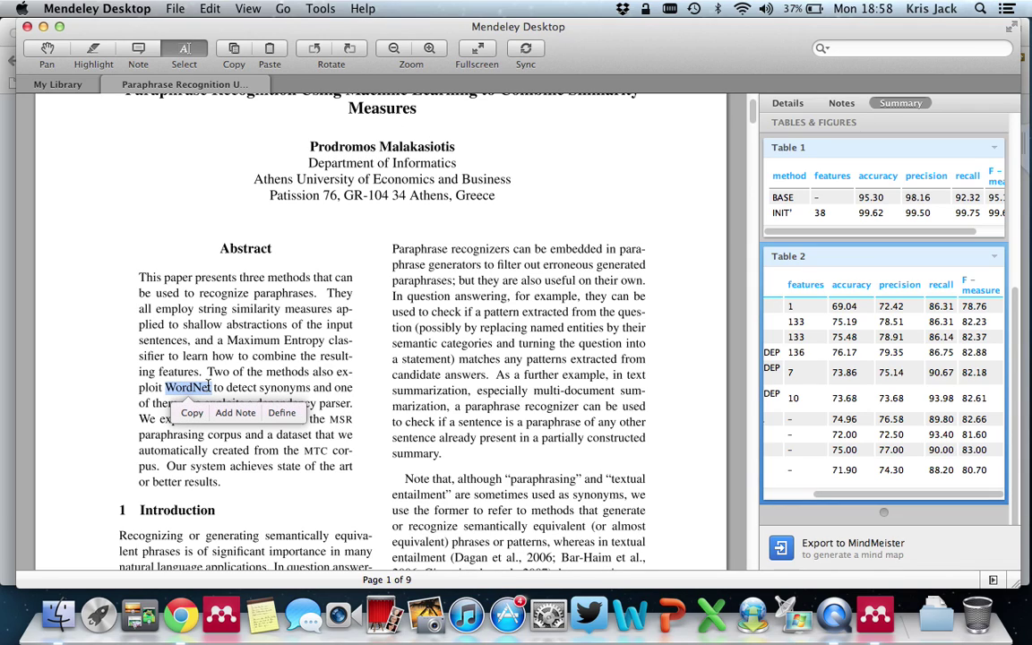
click(281, 412)
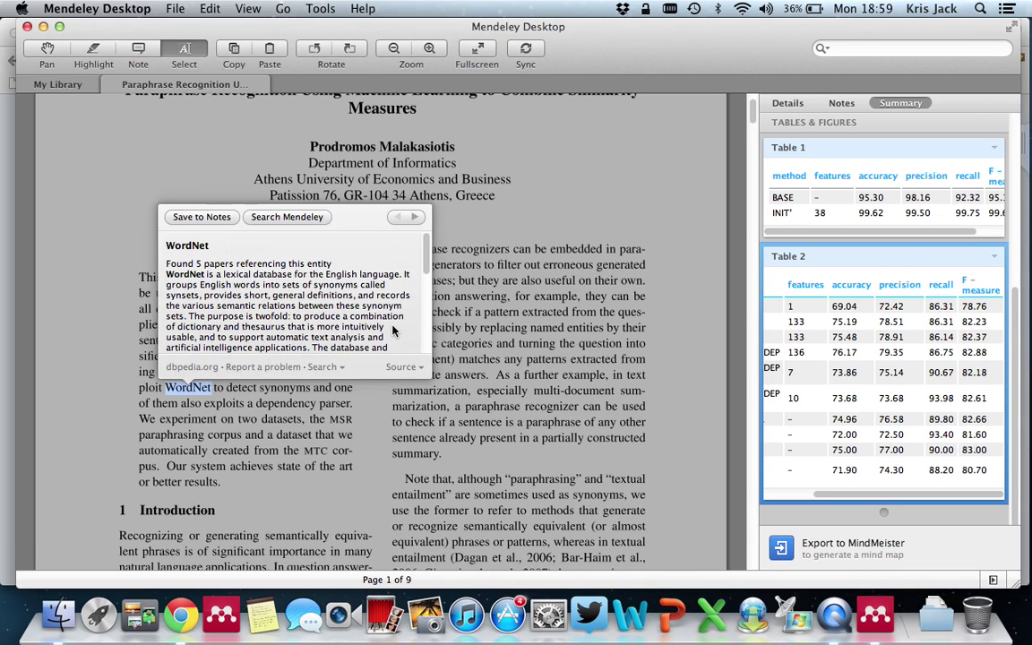
- Browse the next three alternative definitions offered for the selected term
click(418, 220)
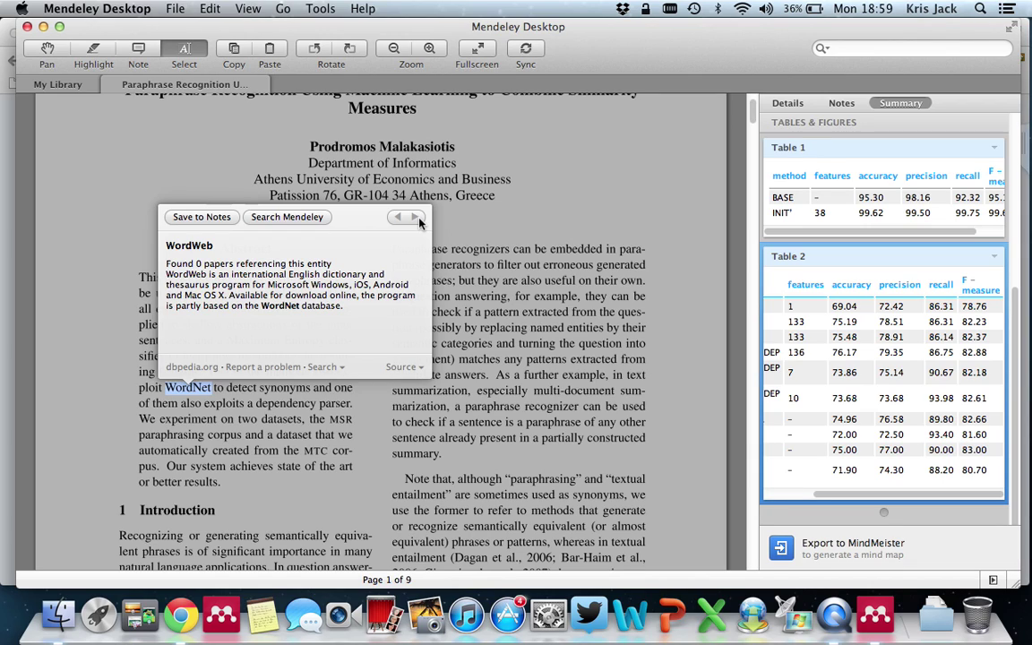
click(418, 218)
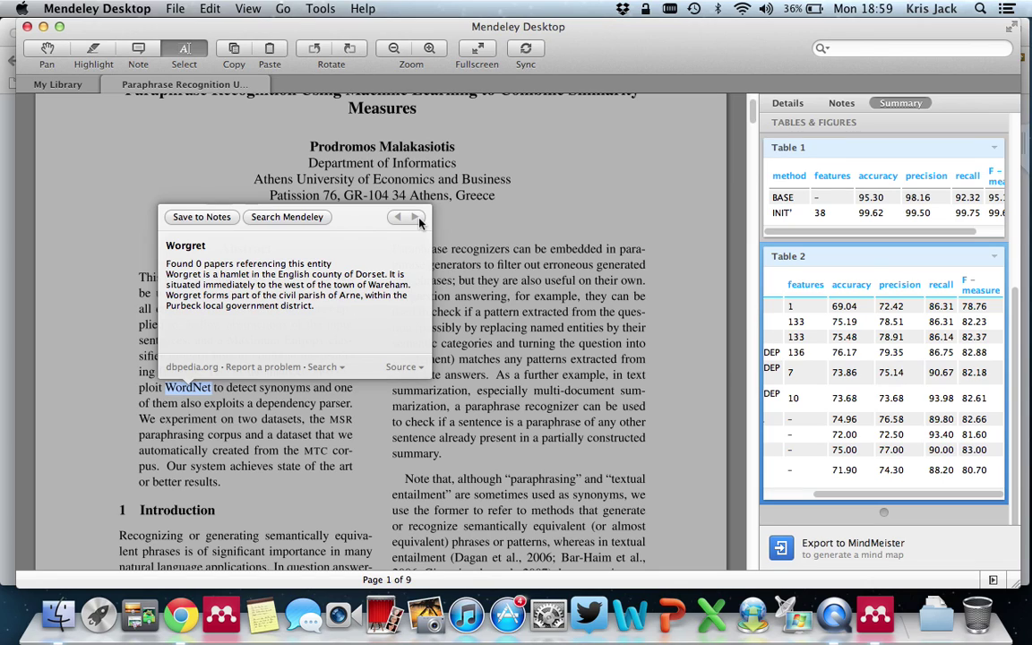
click(418, 217)
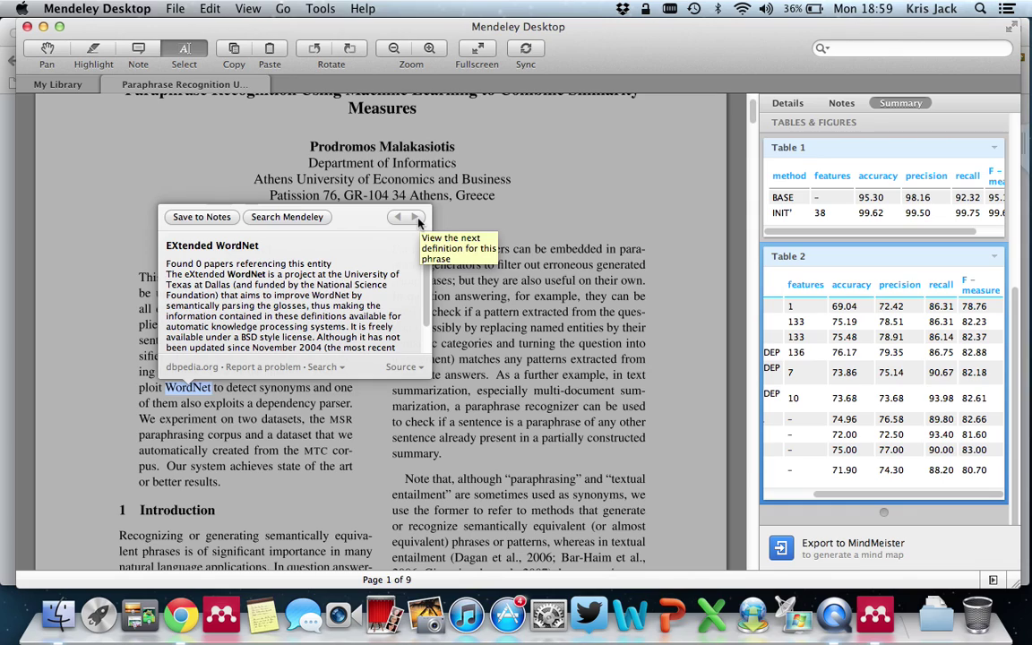
- Return to the first definition, WordNet, and search Mendeley for papers referencing that entity
click(397, 218)
click(396, 218)
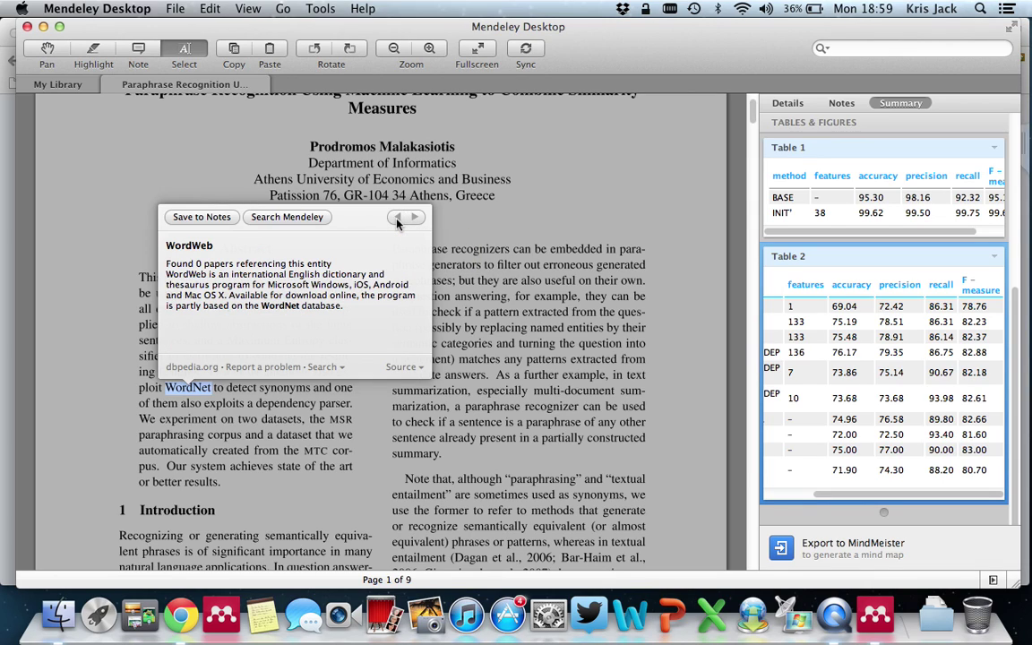
click(397, 218)
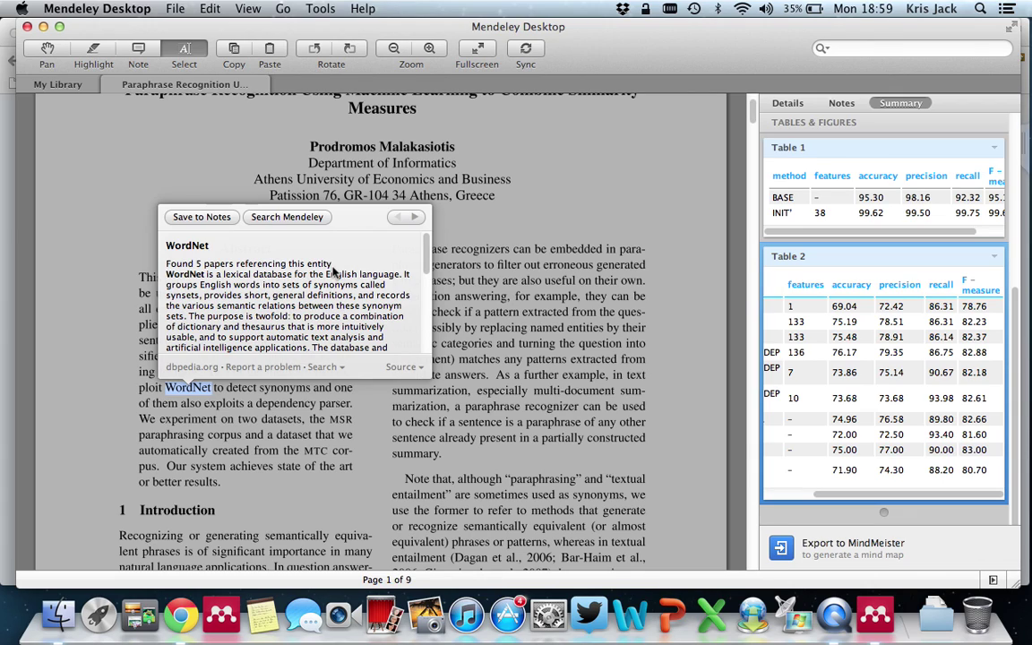
click(293, 218)
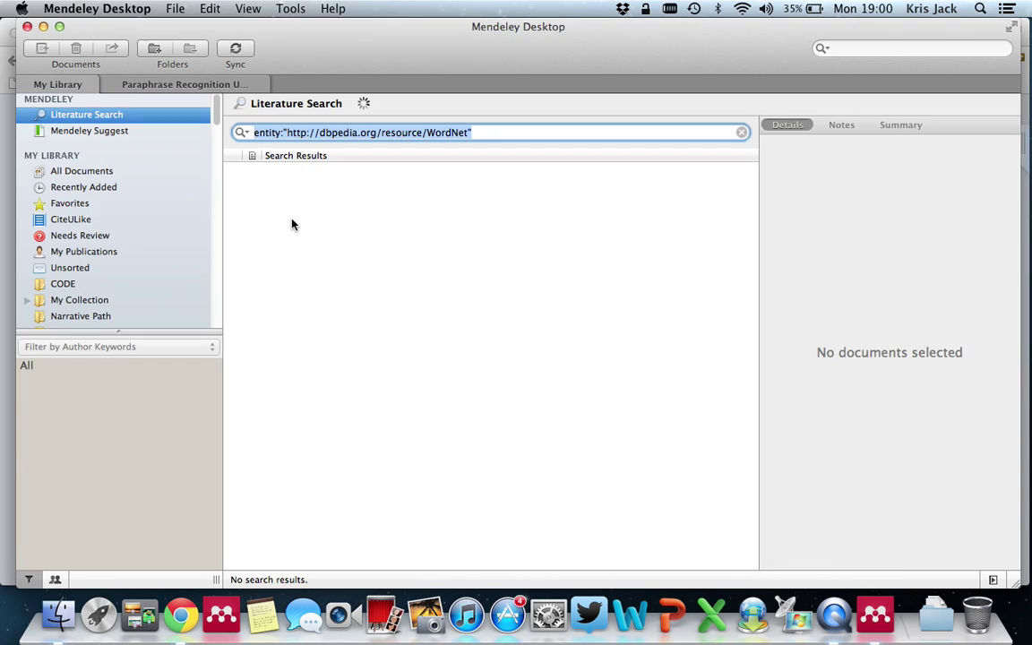